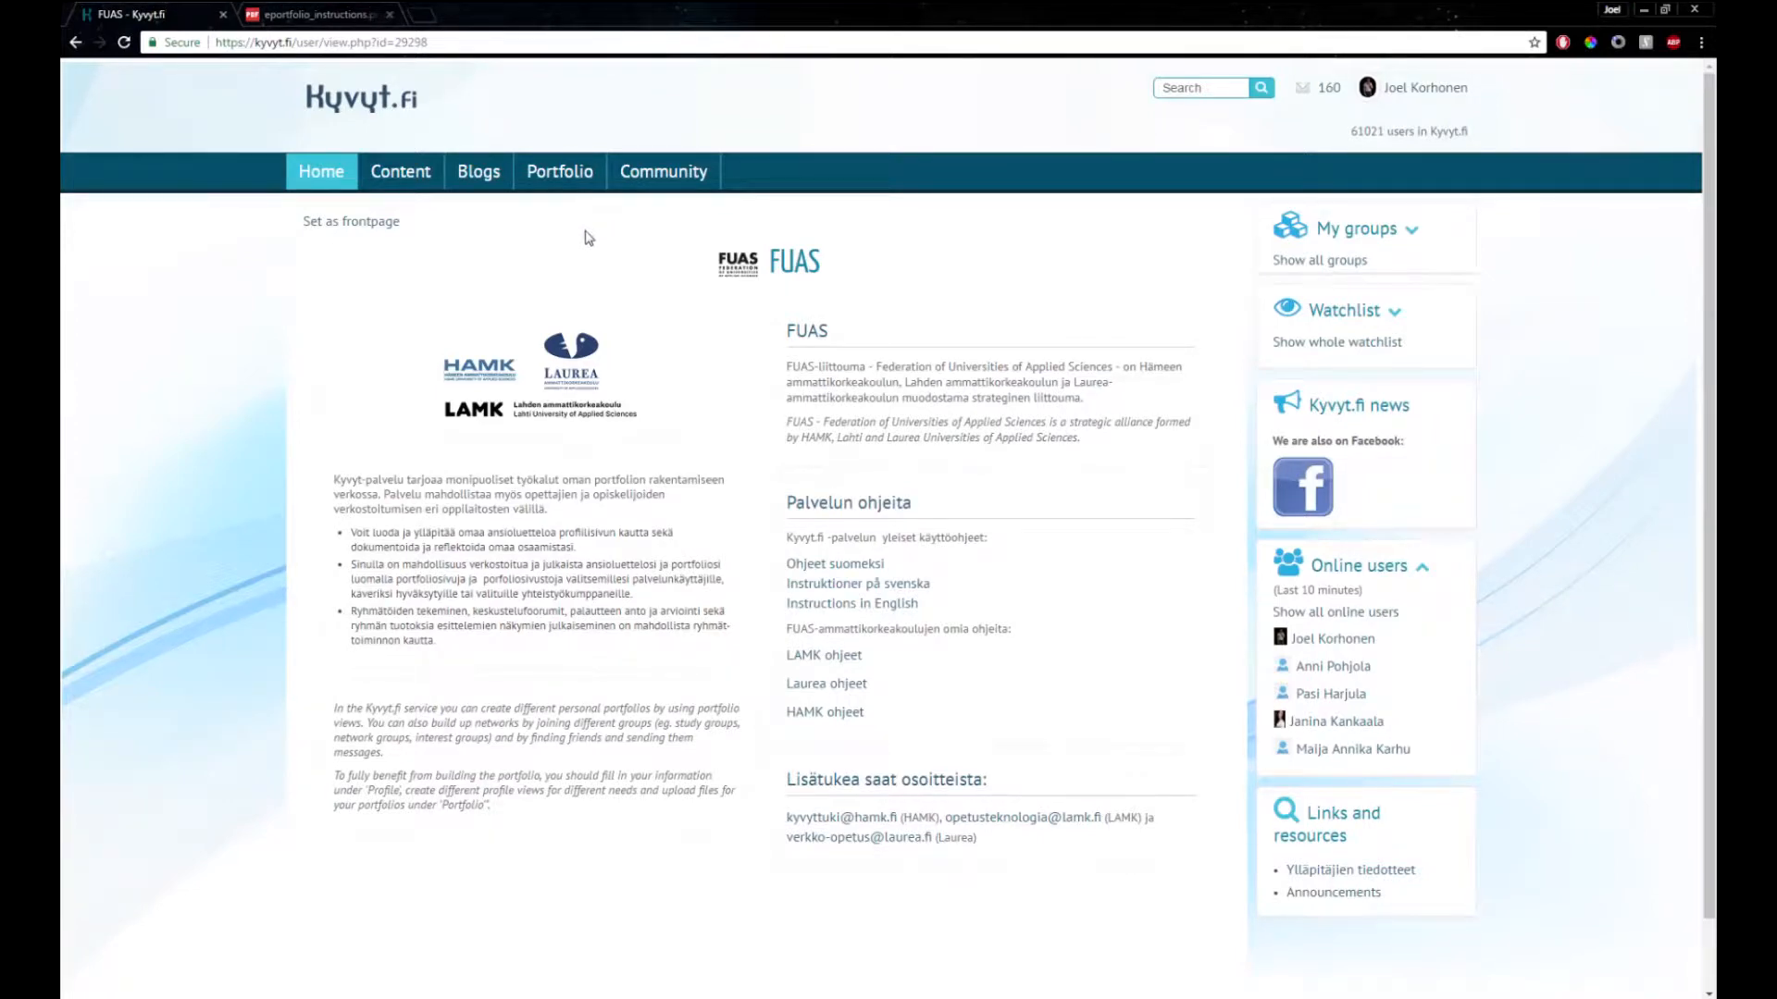
Create a new portfolio page and title it with the owner's full name followed by "- Portfolio"
mouse_move(588, 176)
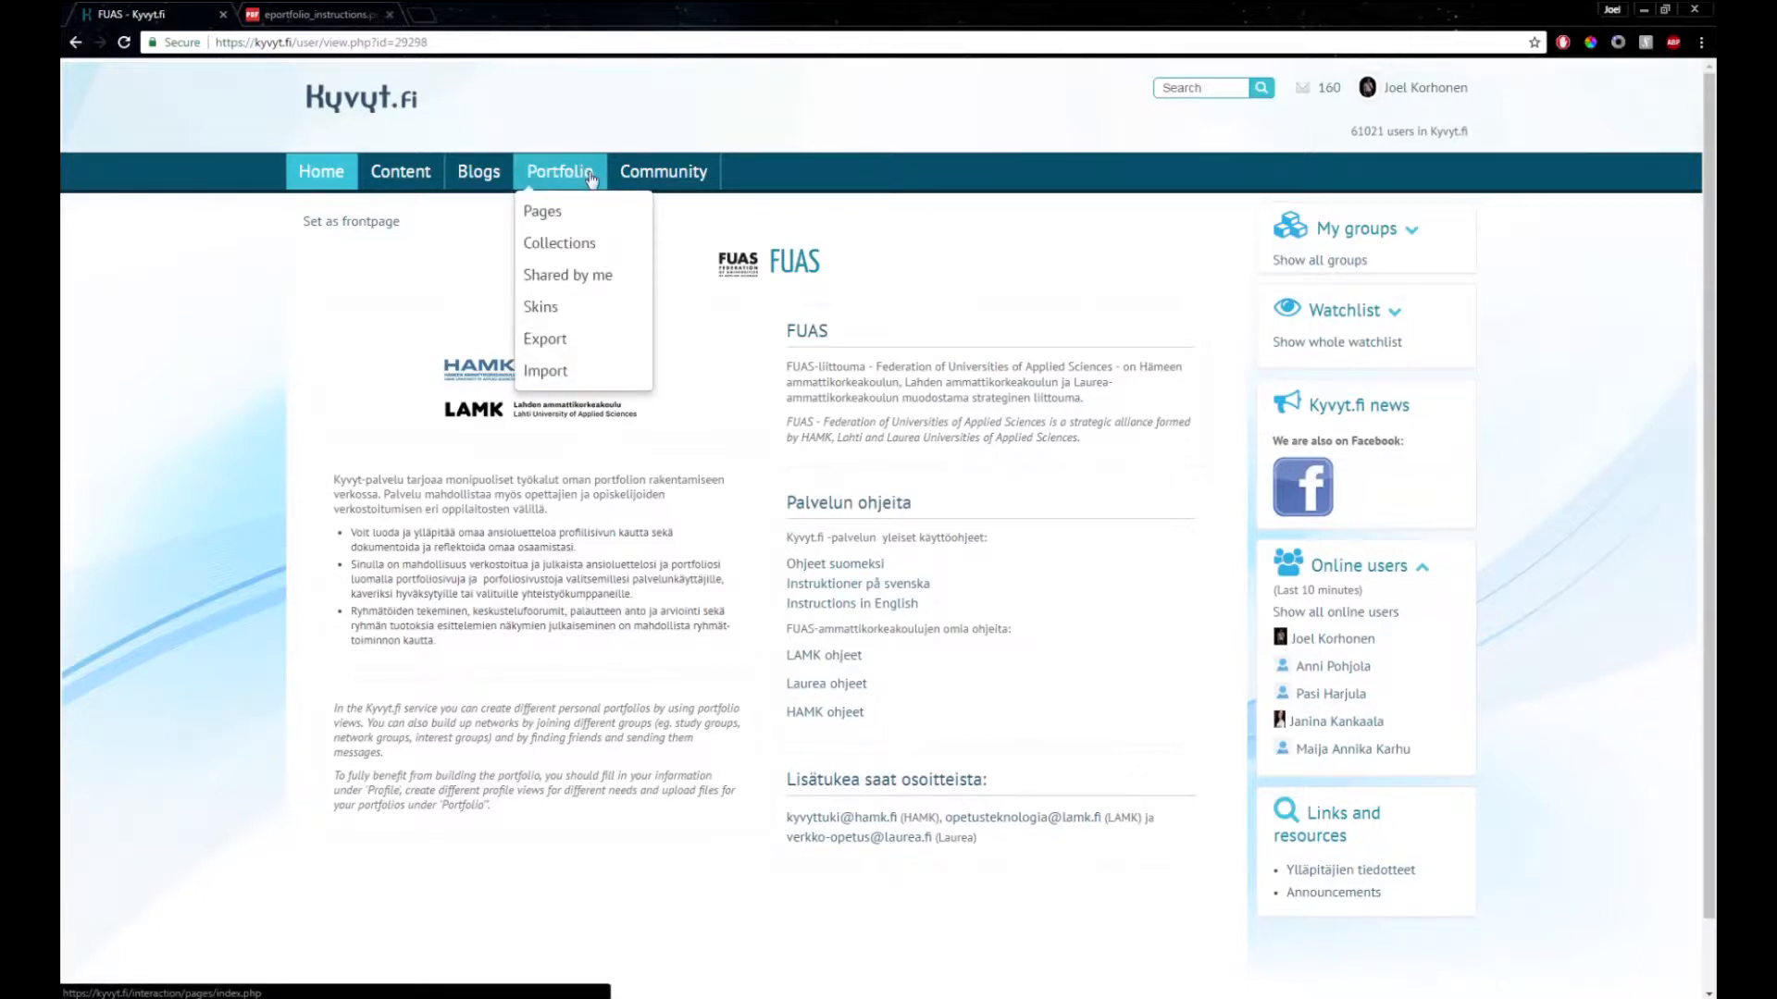
click(587, 217)
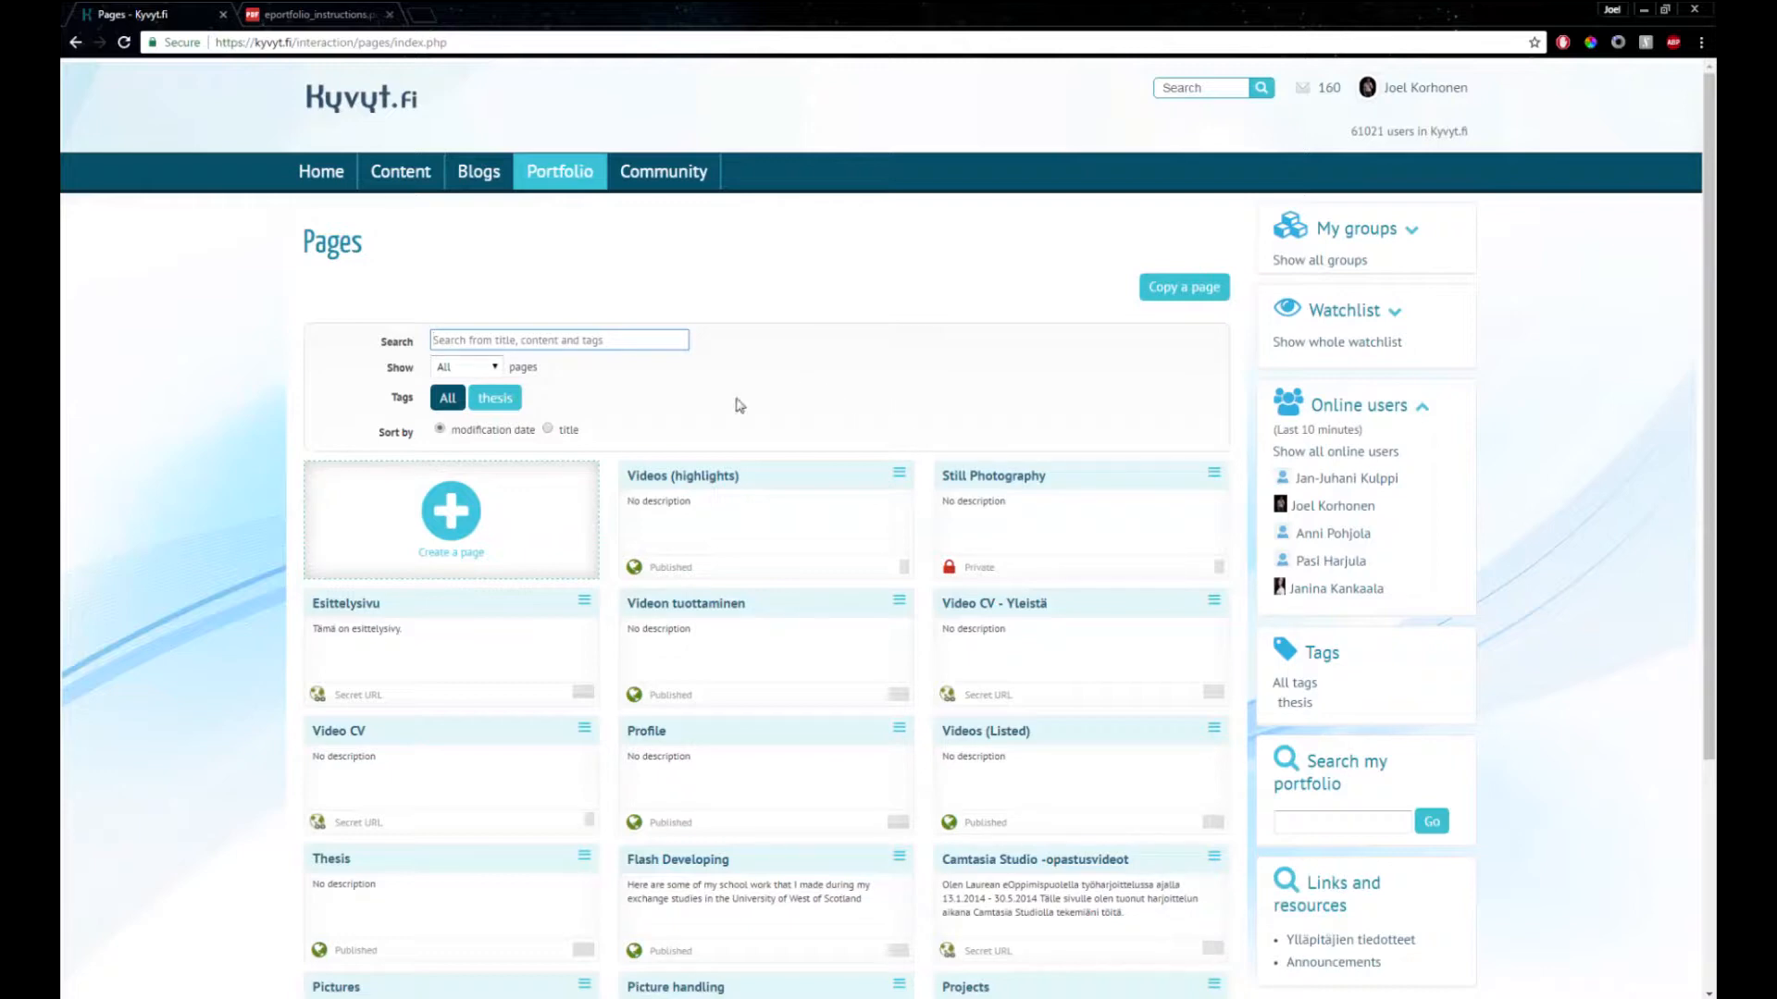
click(450, 525)
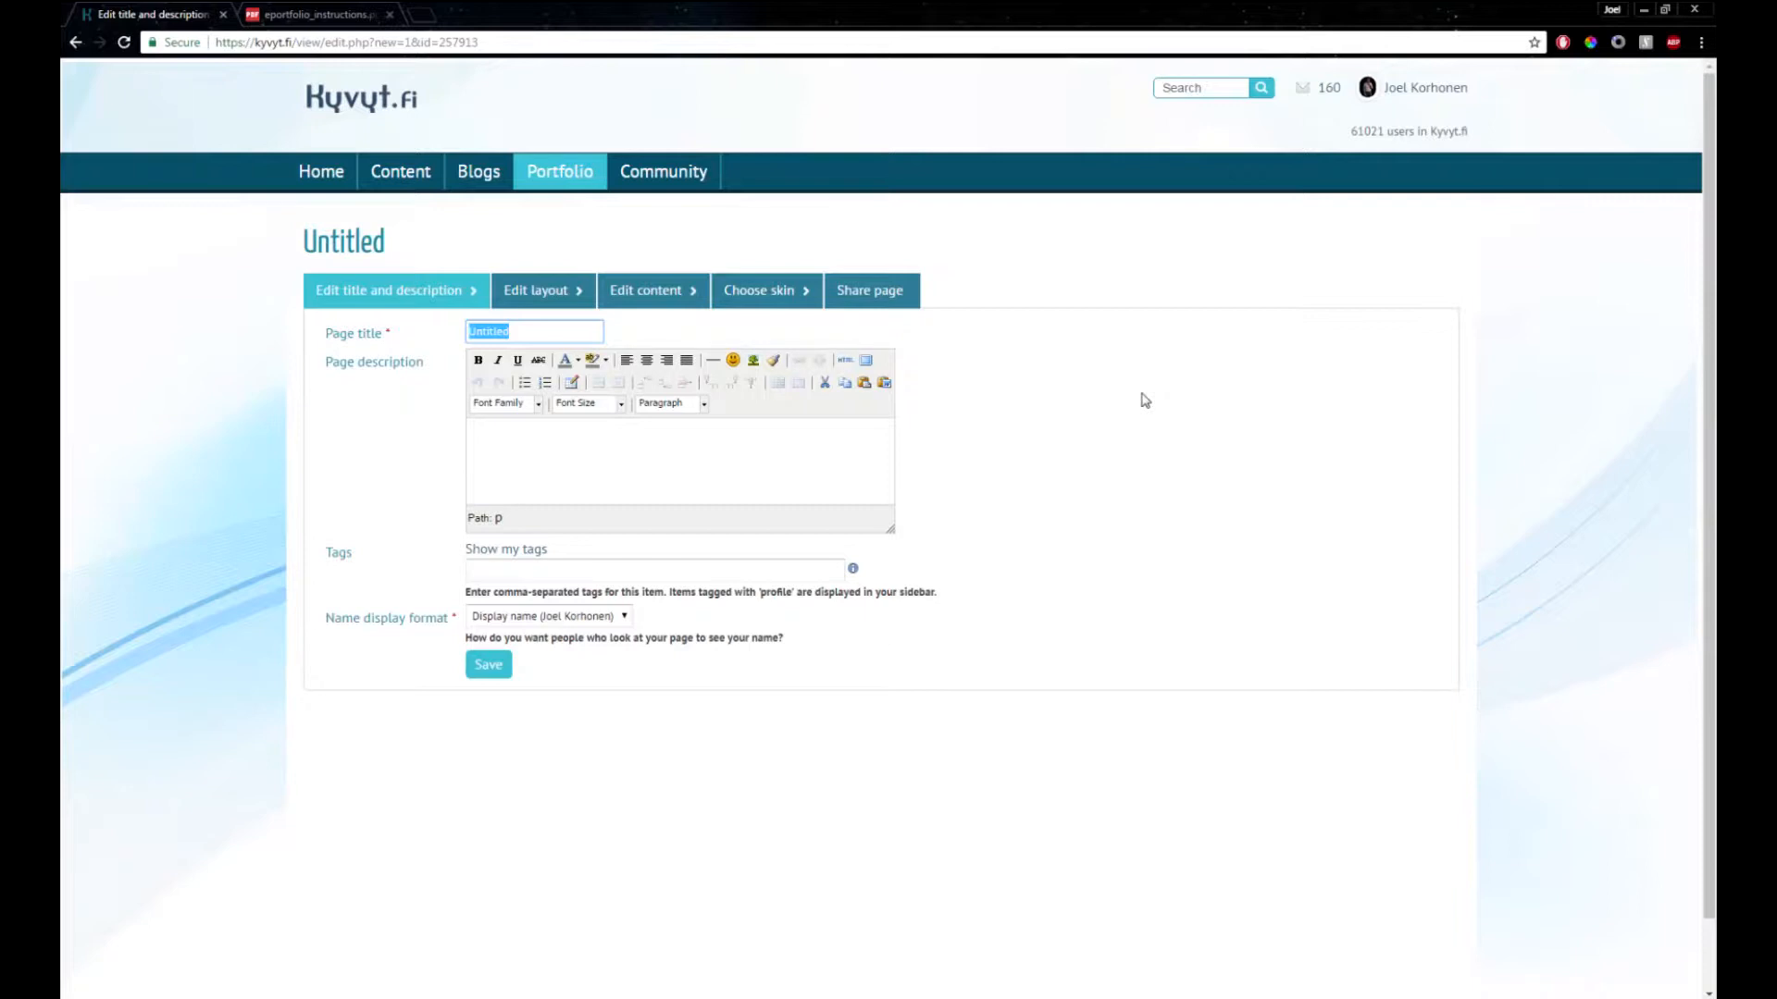
text(Joel Korhonen - Portfolio)
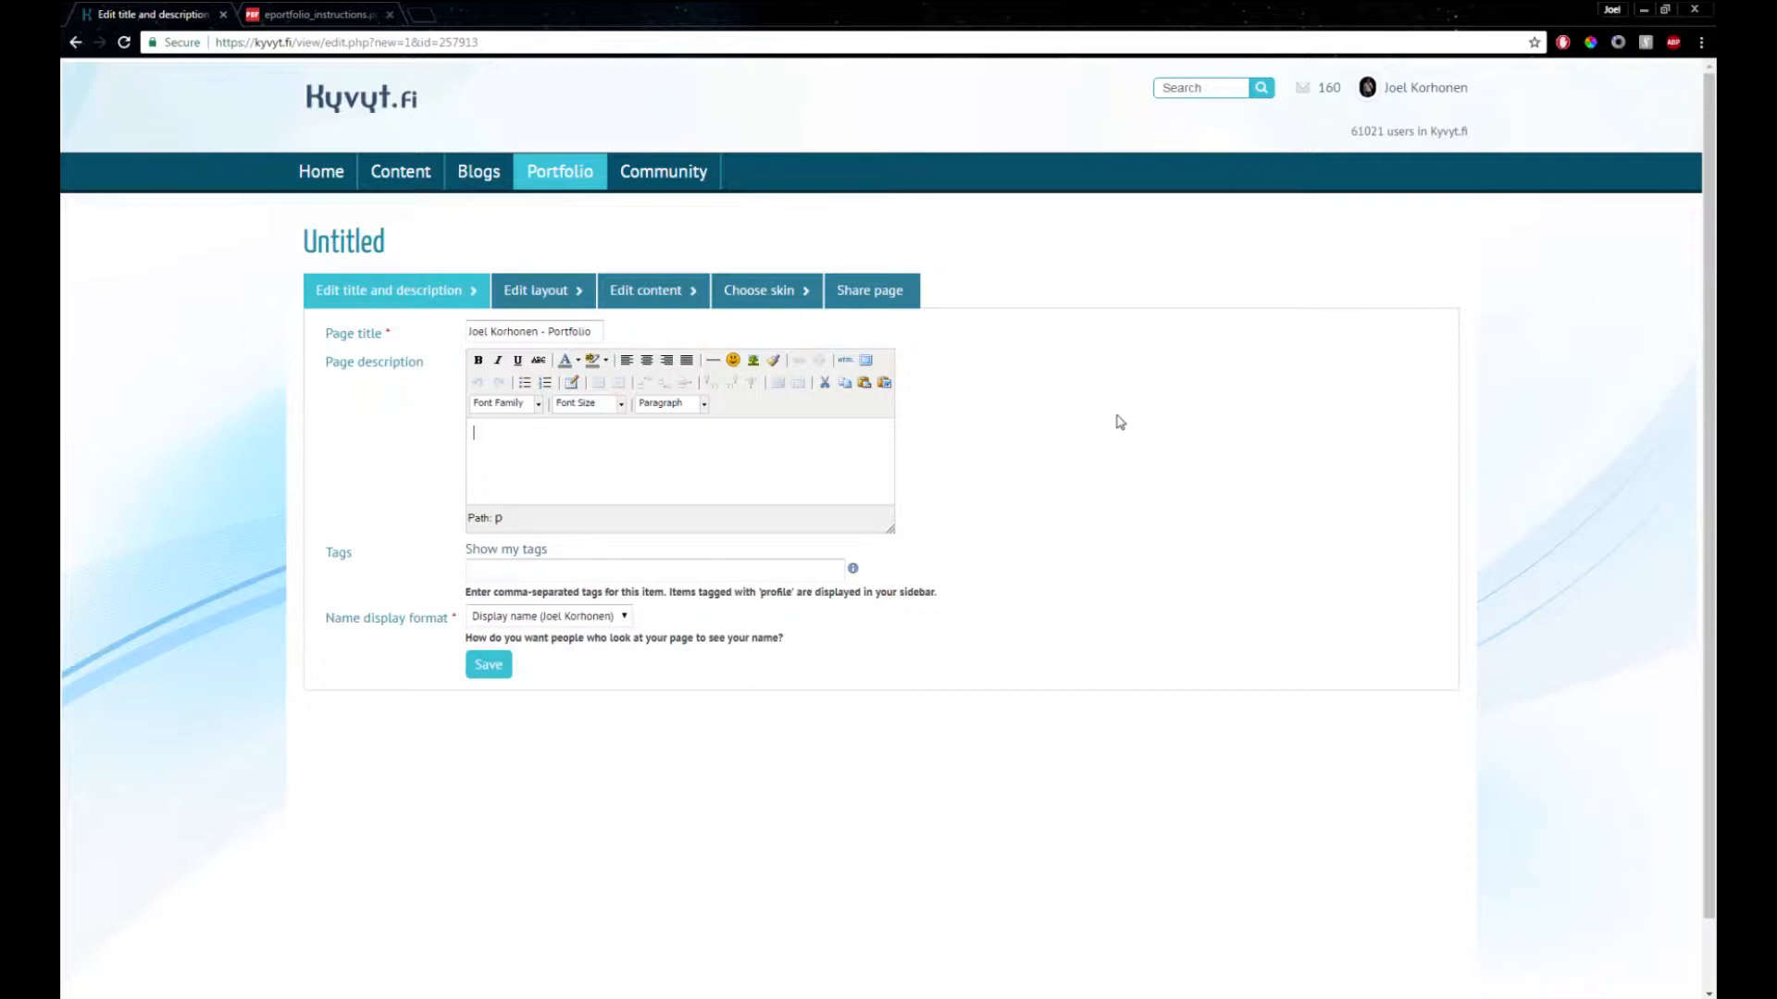
Examine the name display format options and check where the author's name appears on the existing public portfolio page
click(527, 571)
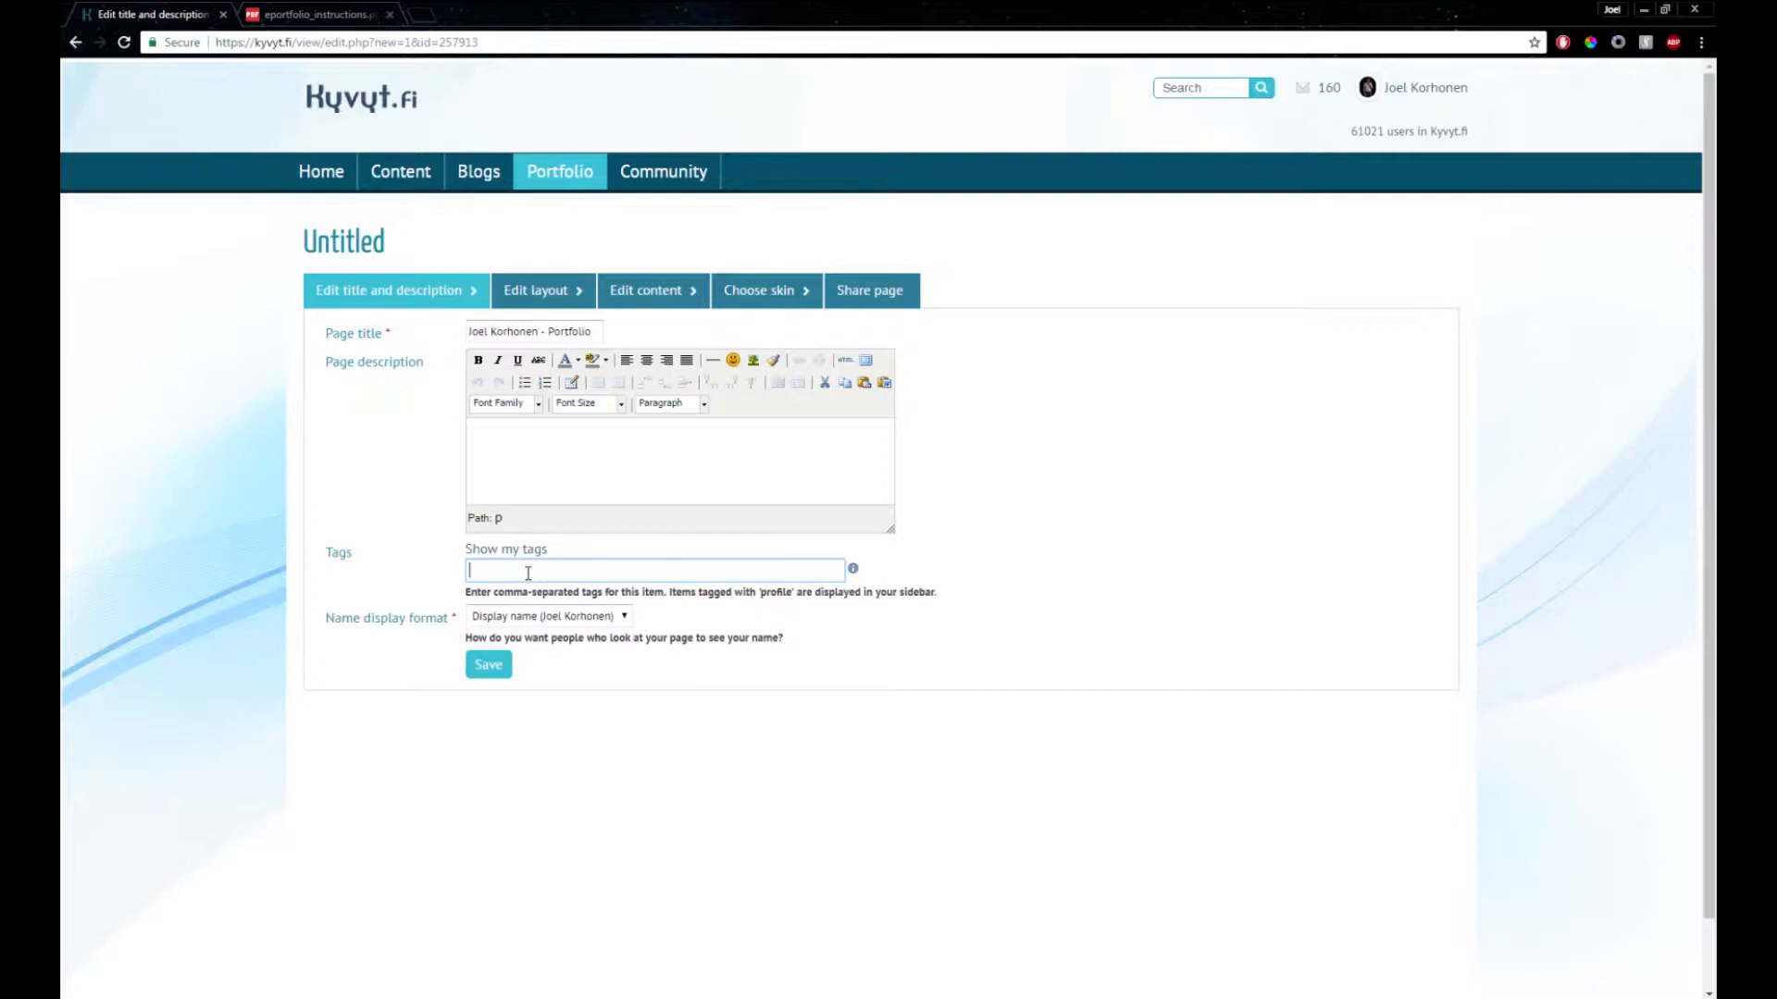
click(607, 616)
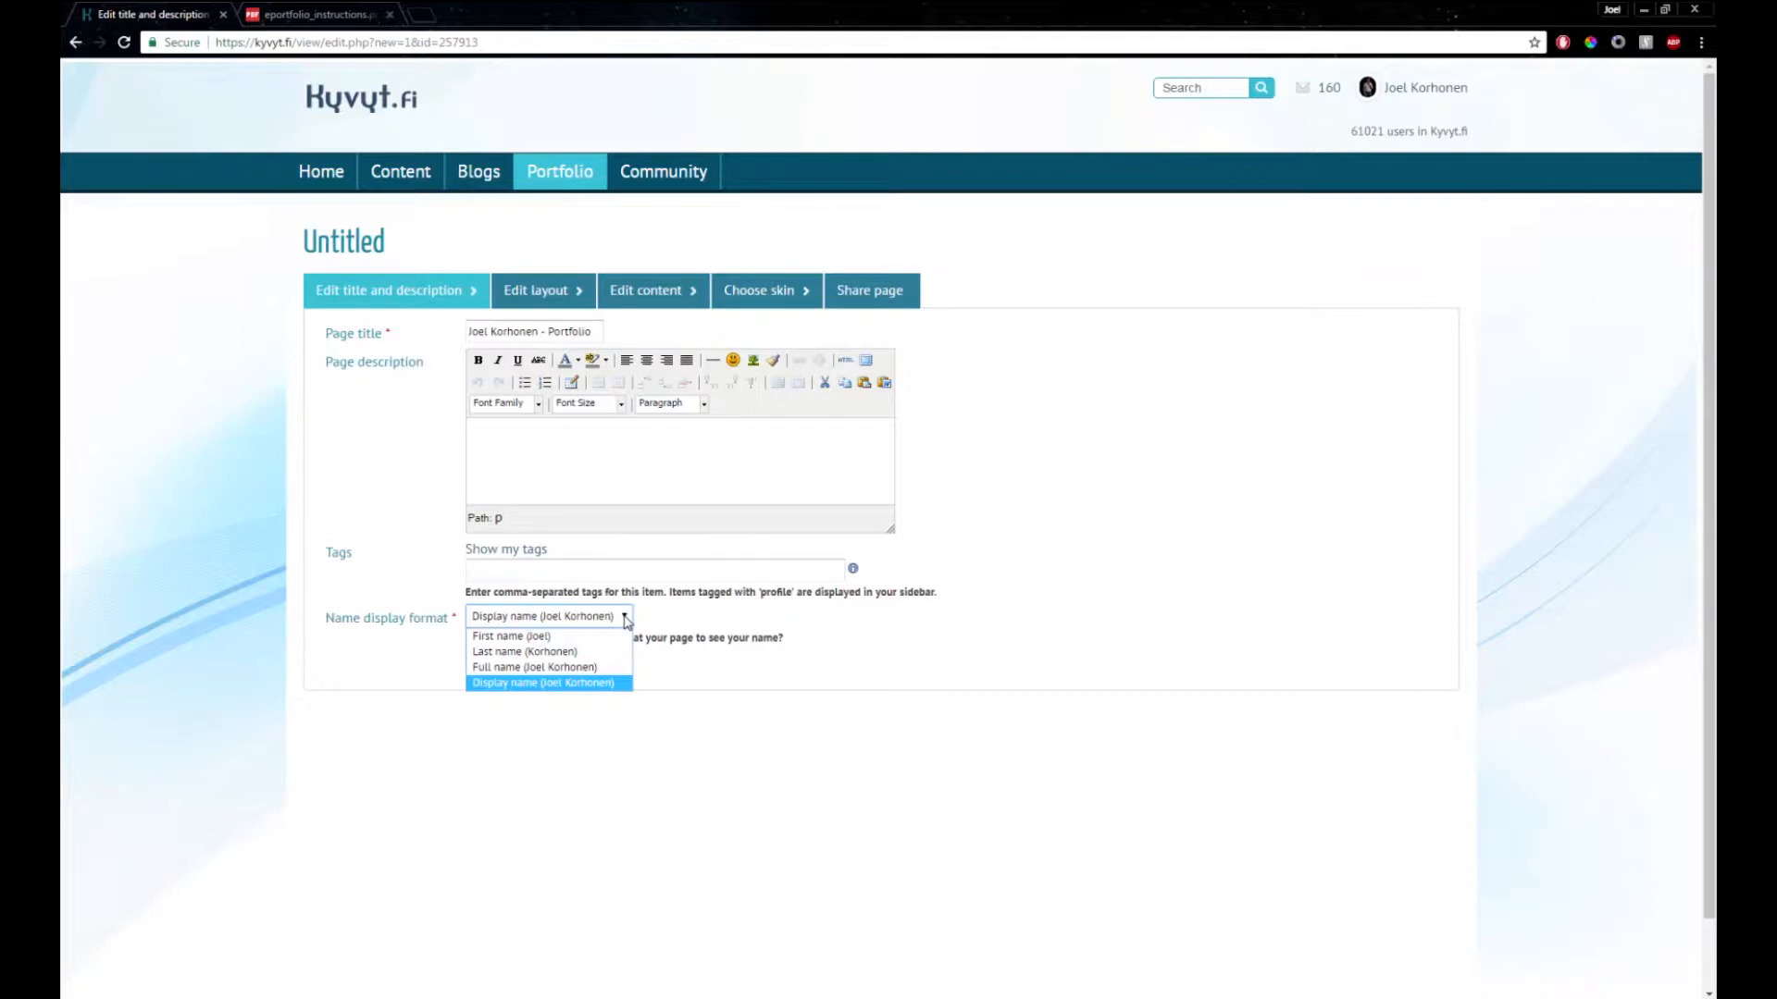
click(625, 622)
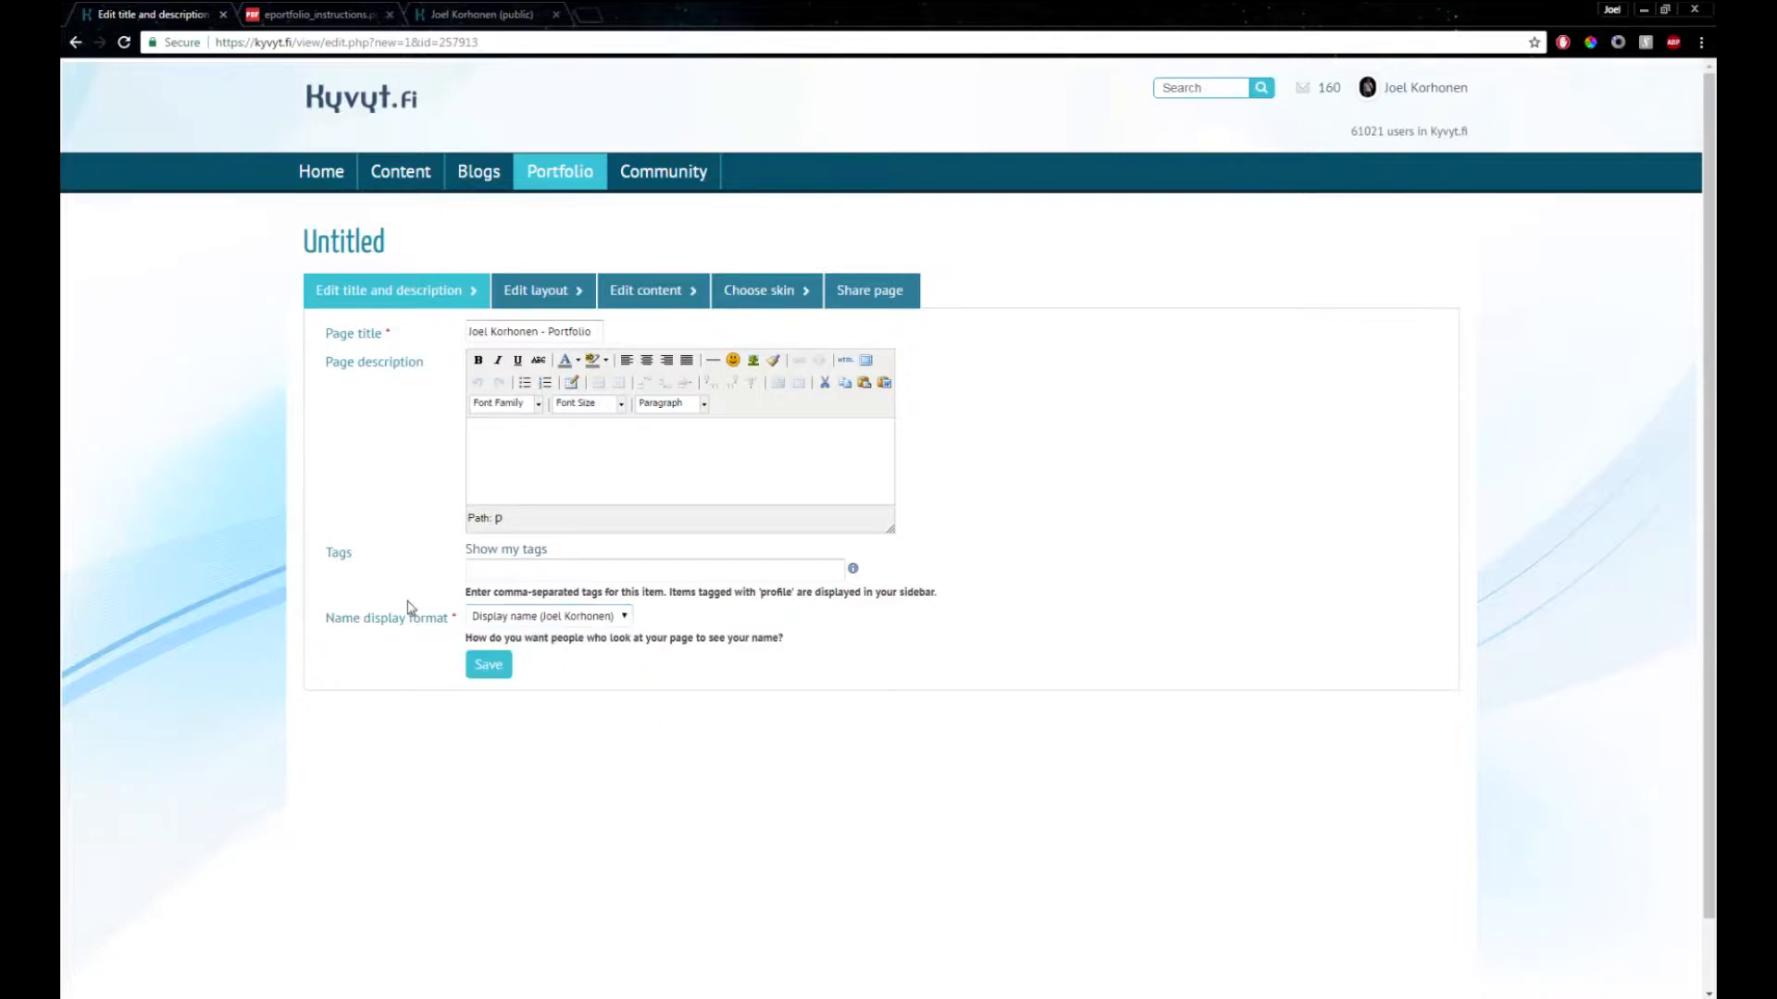
click(484, 11)
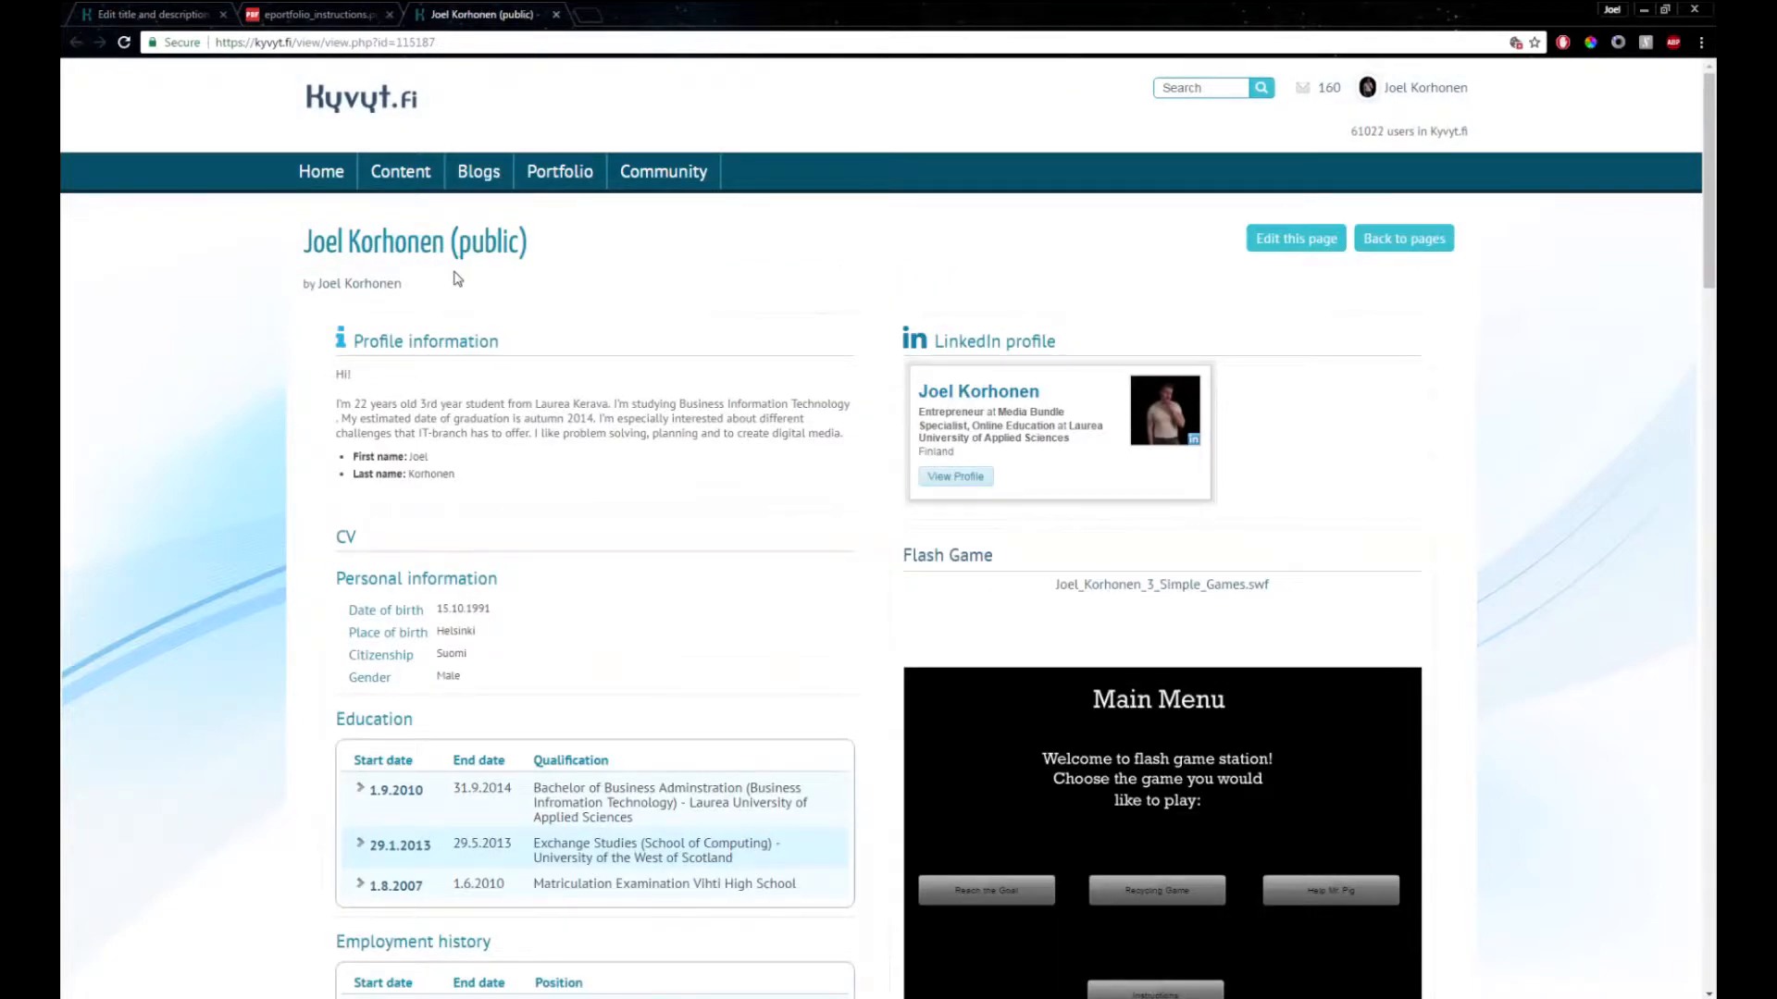
click(187, 6)
drag(326, 617, 453, 623)
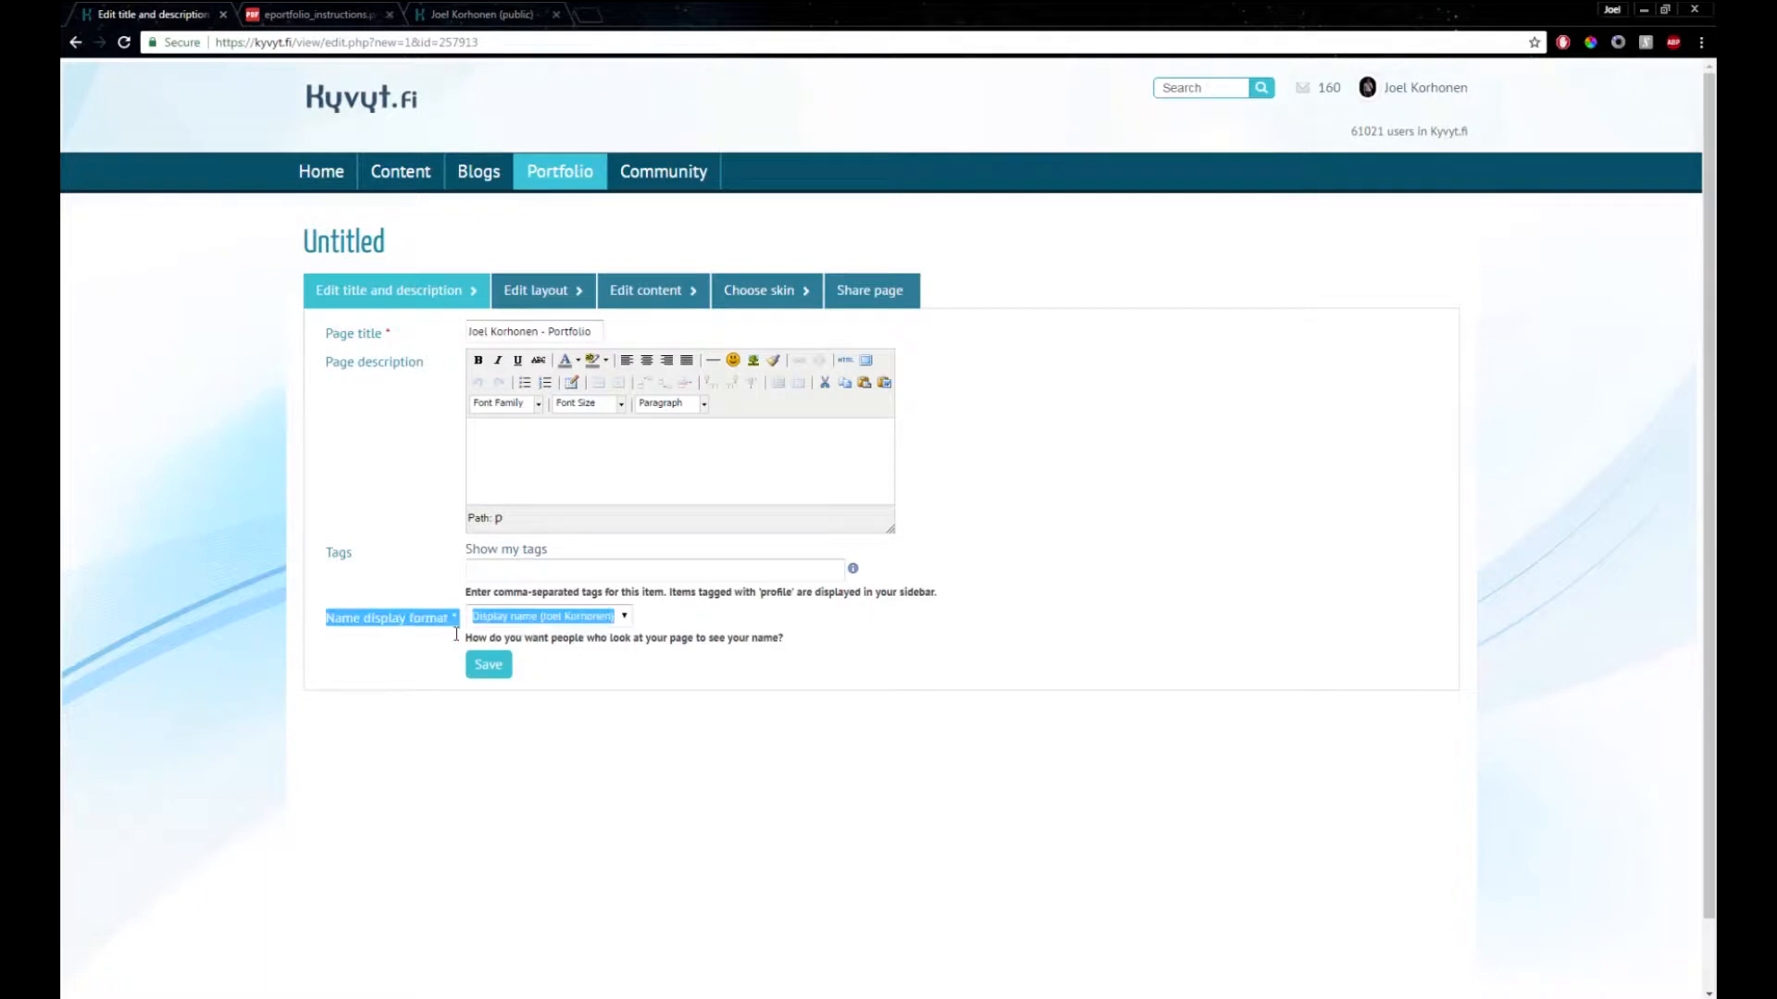
click(434, 634)
click(430, 6)
drag(301, 283, 452, 284)
click(453, 284)
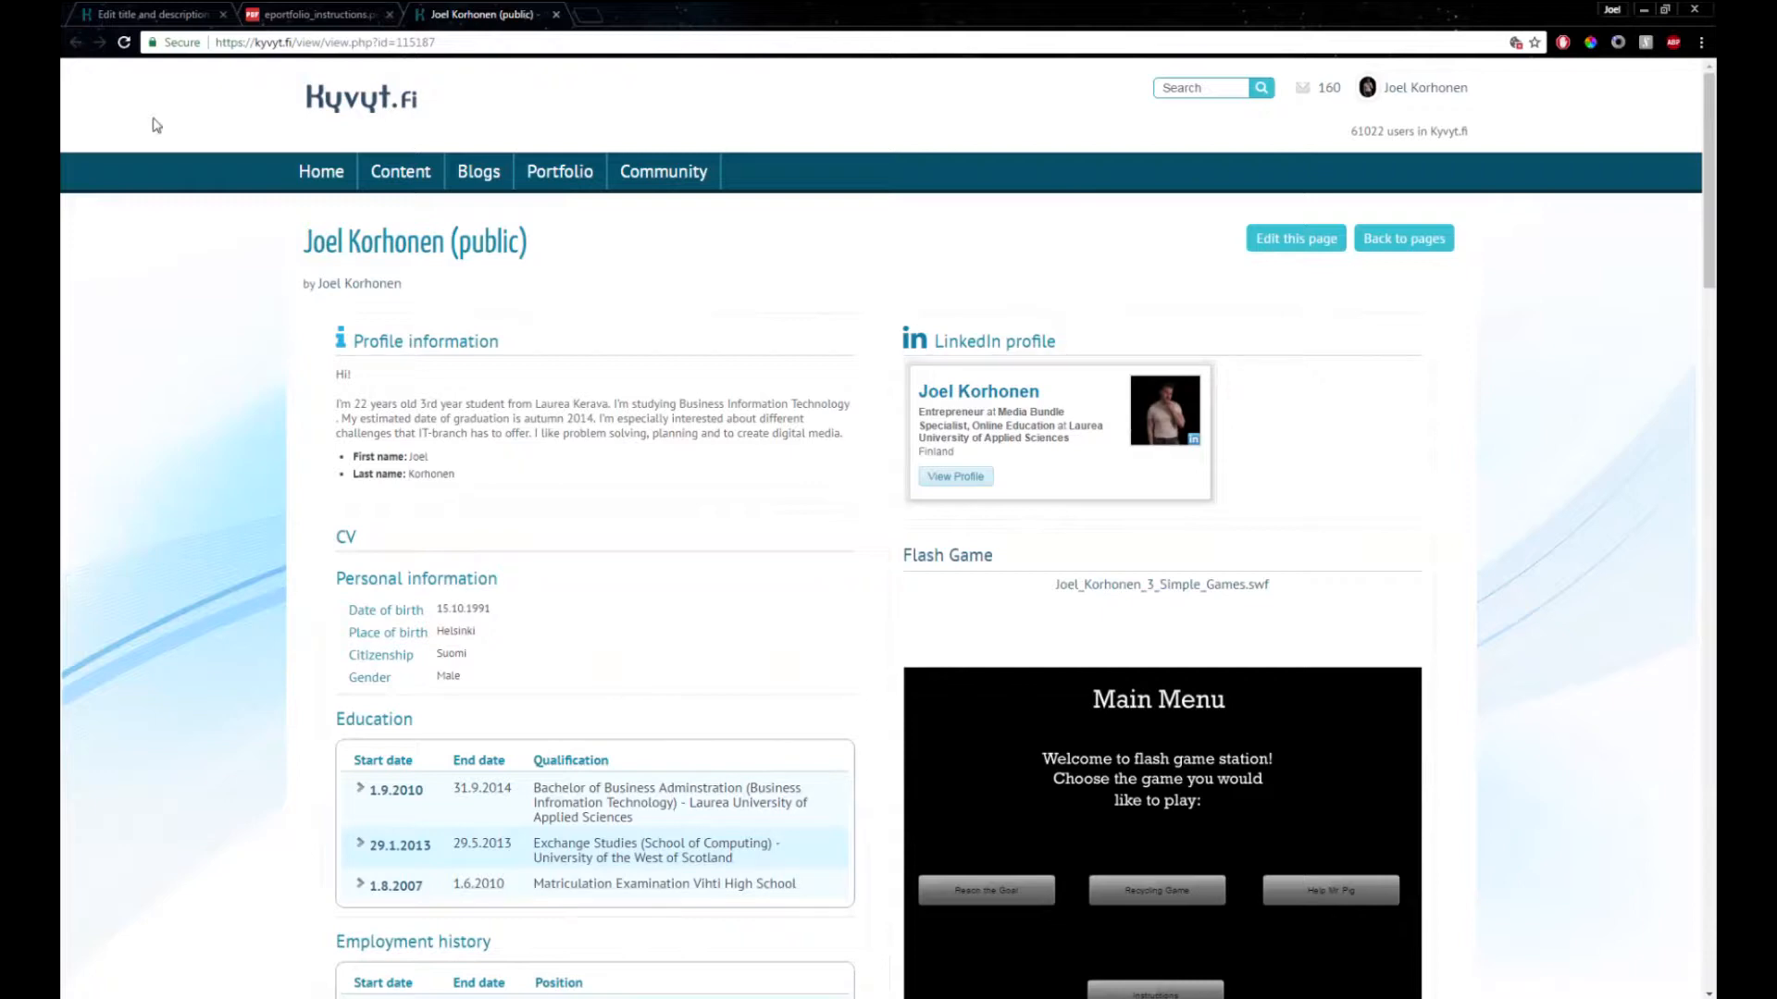
click(136, 12)
click(624, 617)
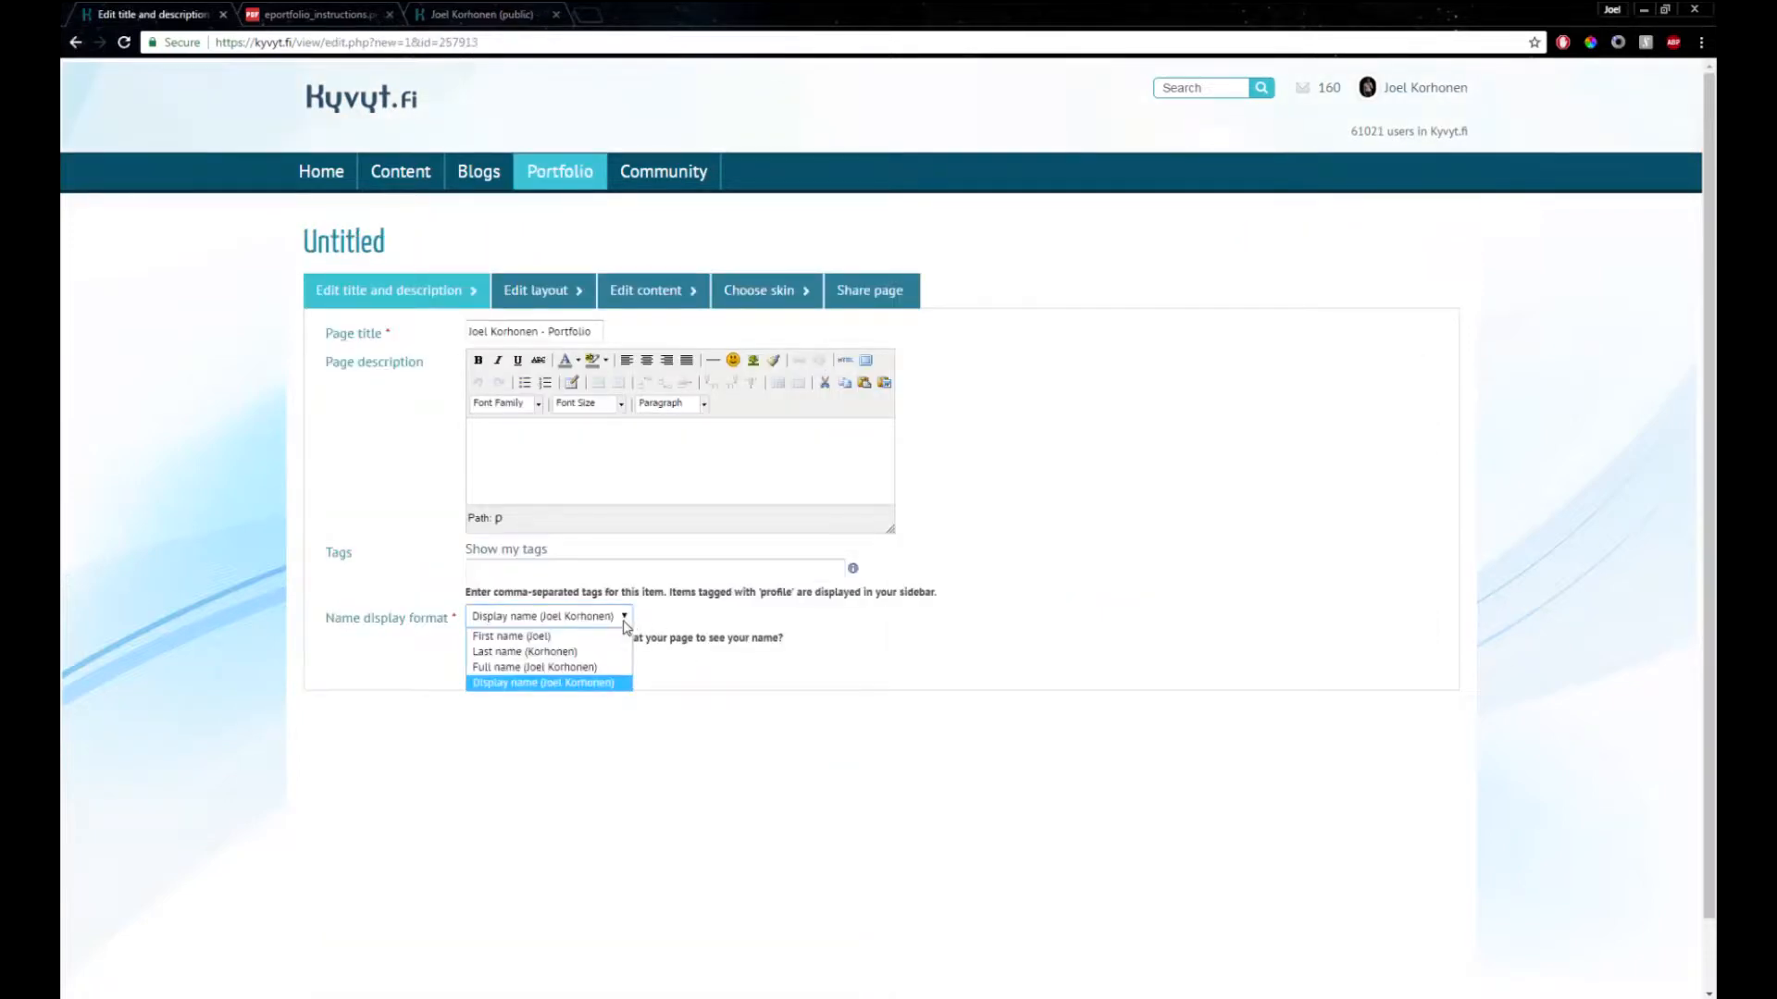
click(623, 622)
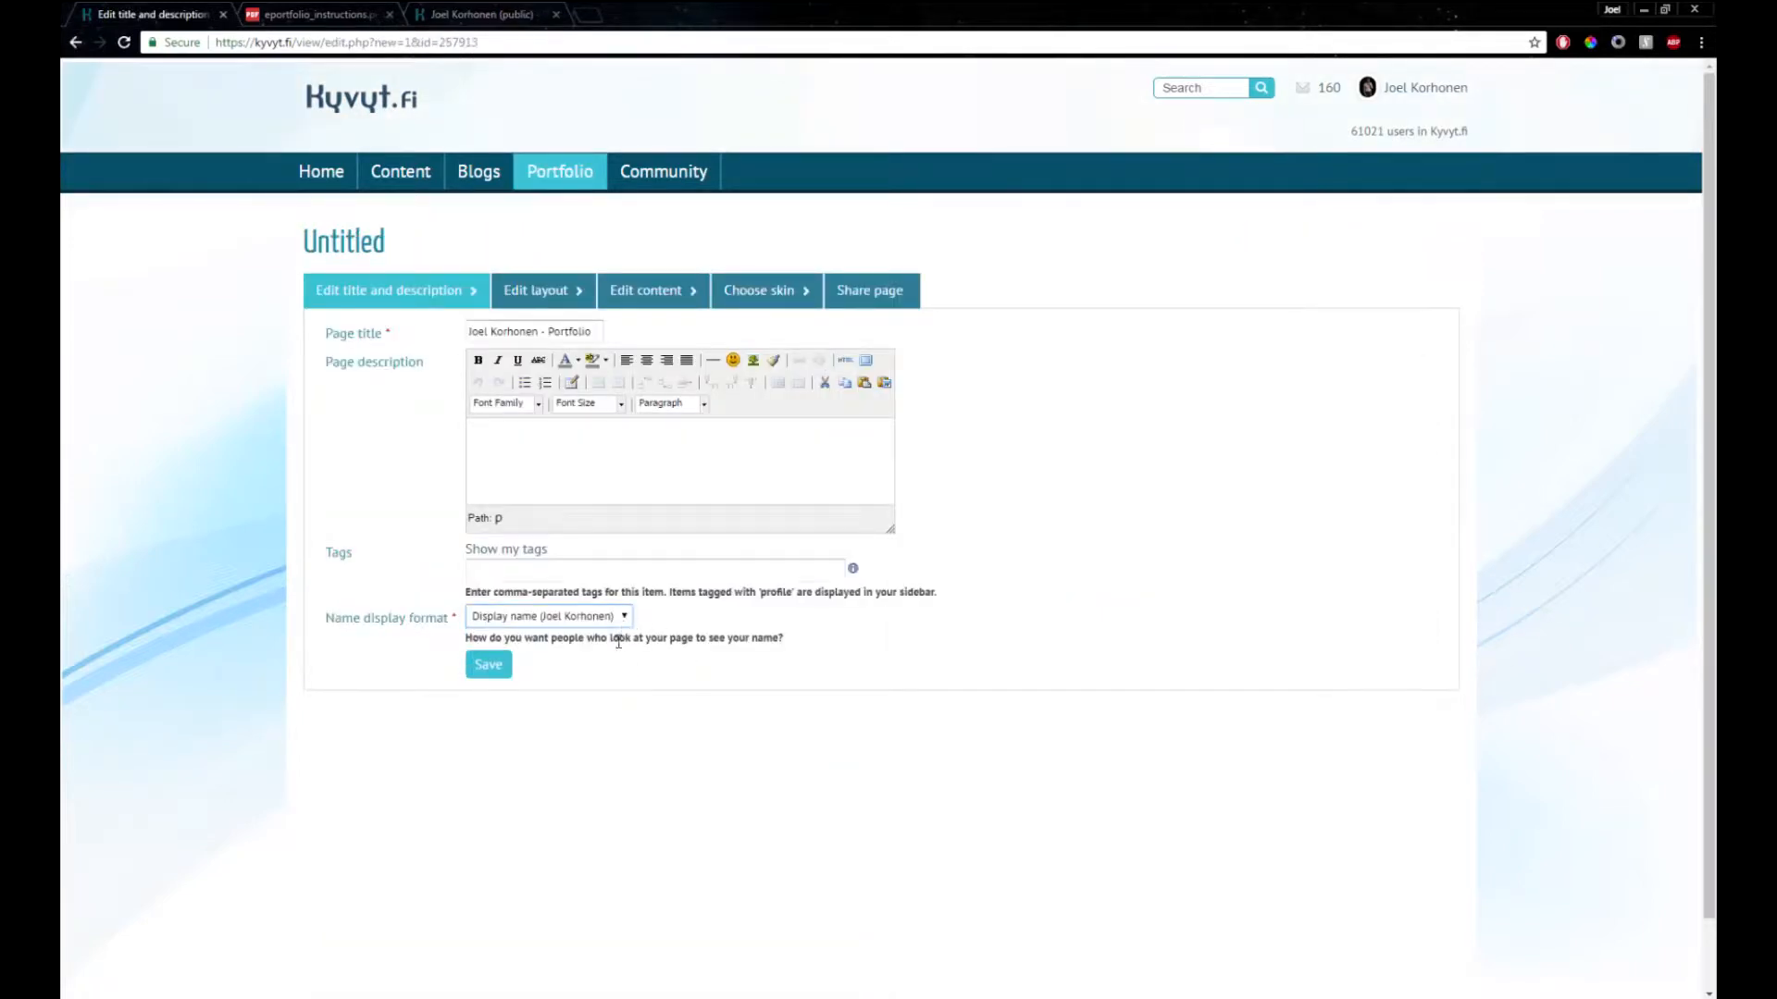
Save the page details and apply the two-column layout with a wider left column
click(488, 665)
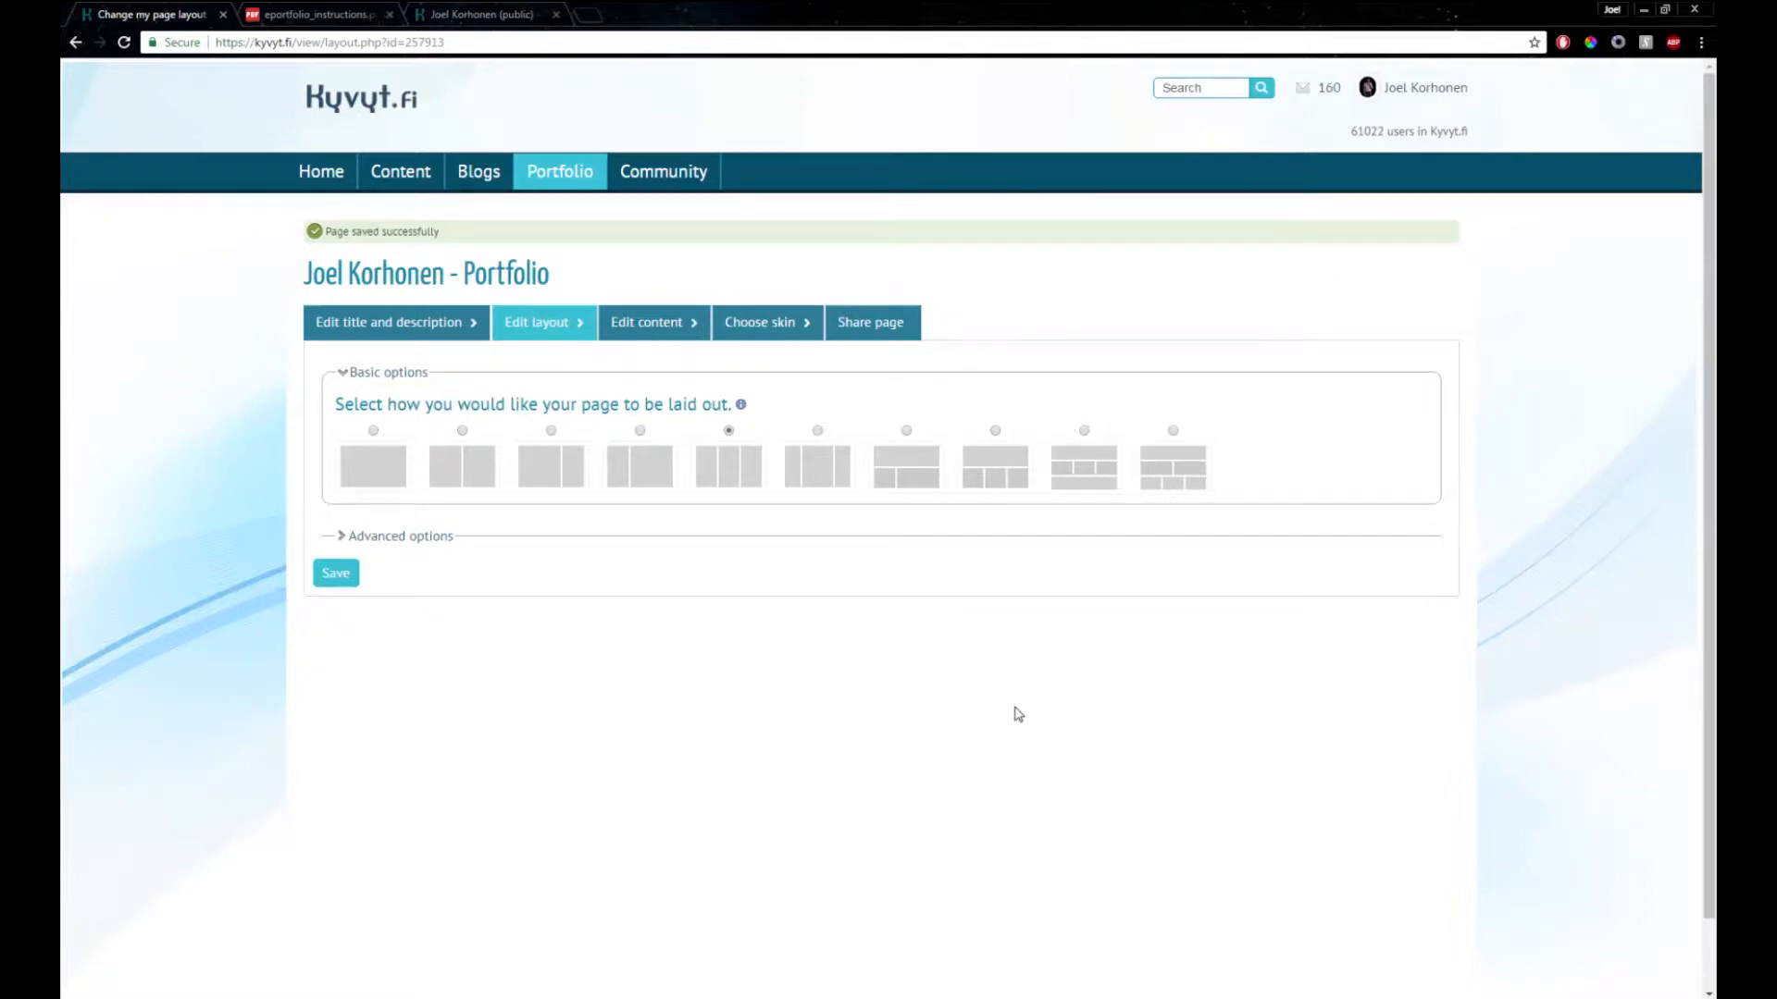
click(561, 481)
click(336, 575)
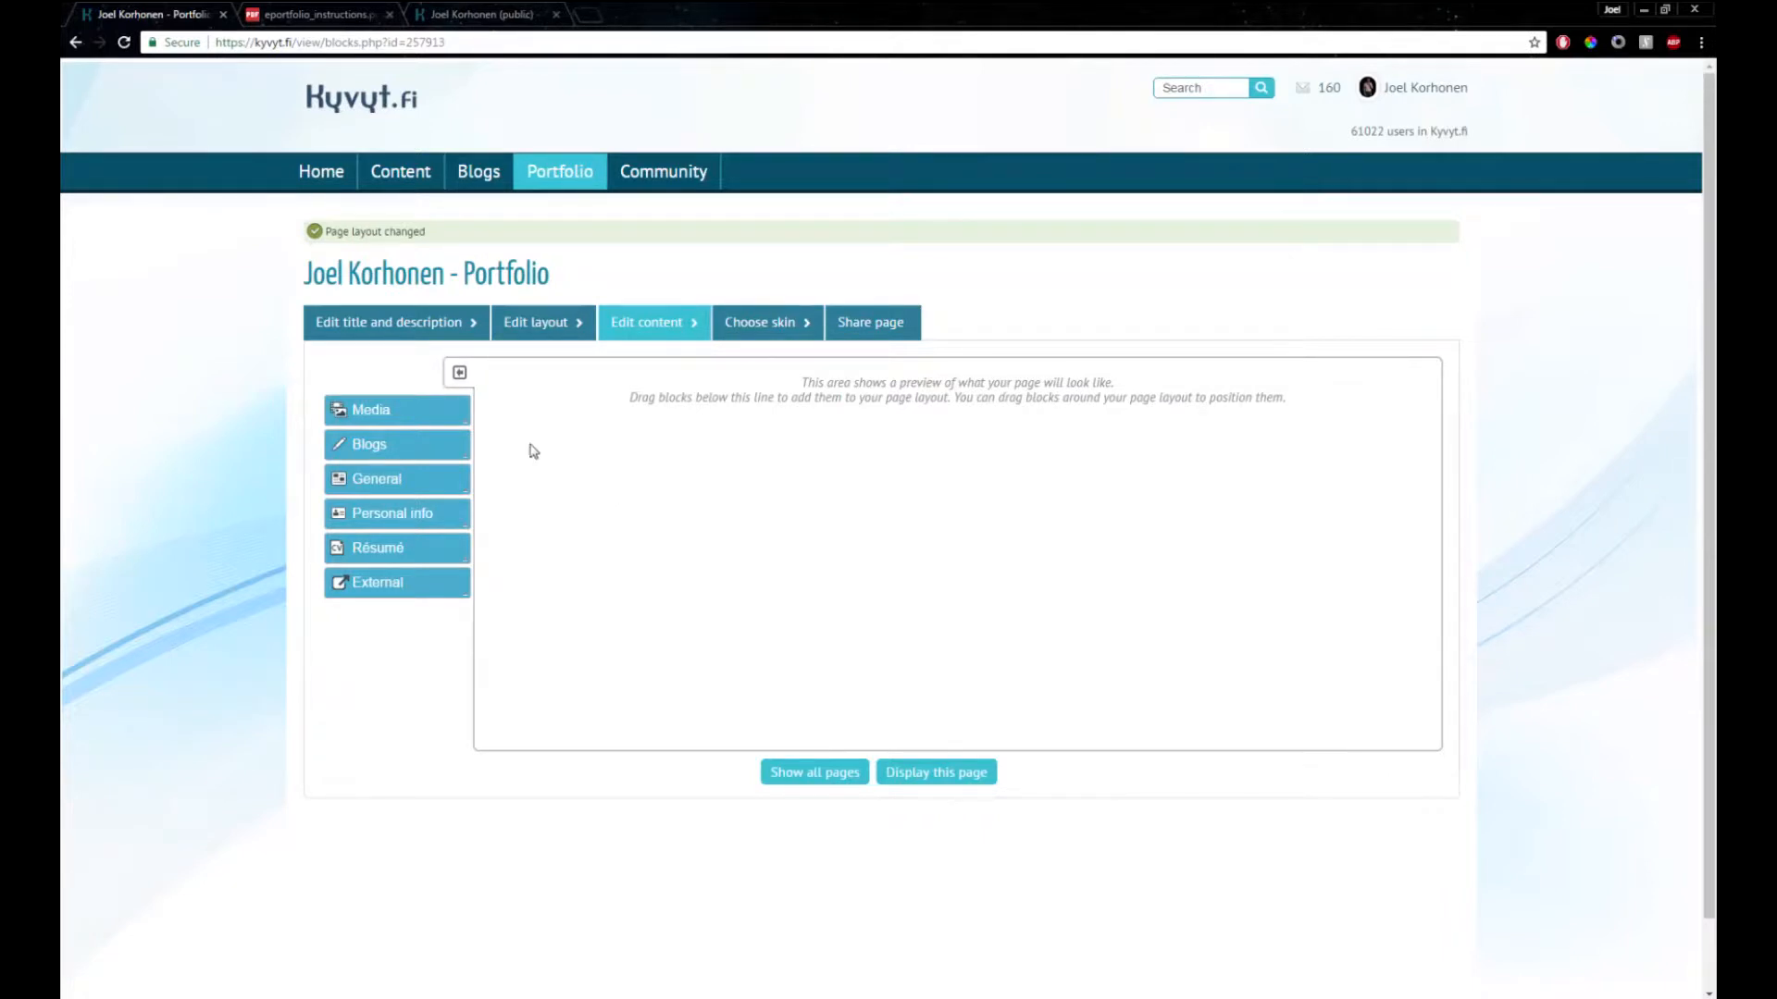
Add an Image block to the page's wide left column
click(451, 418)
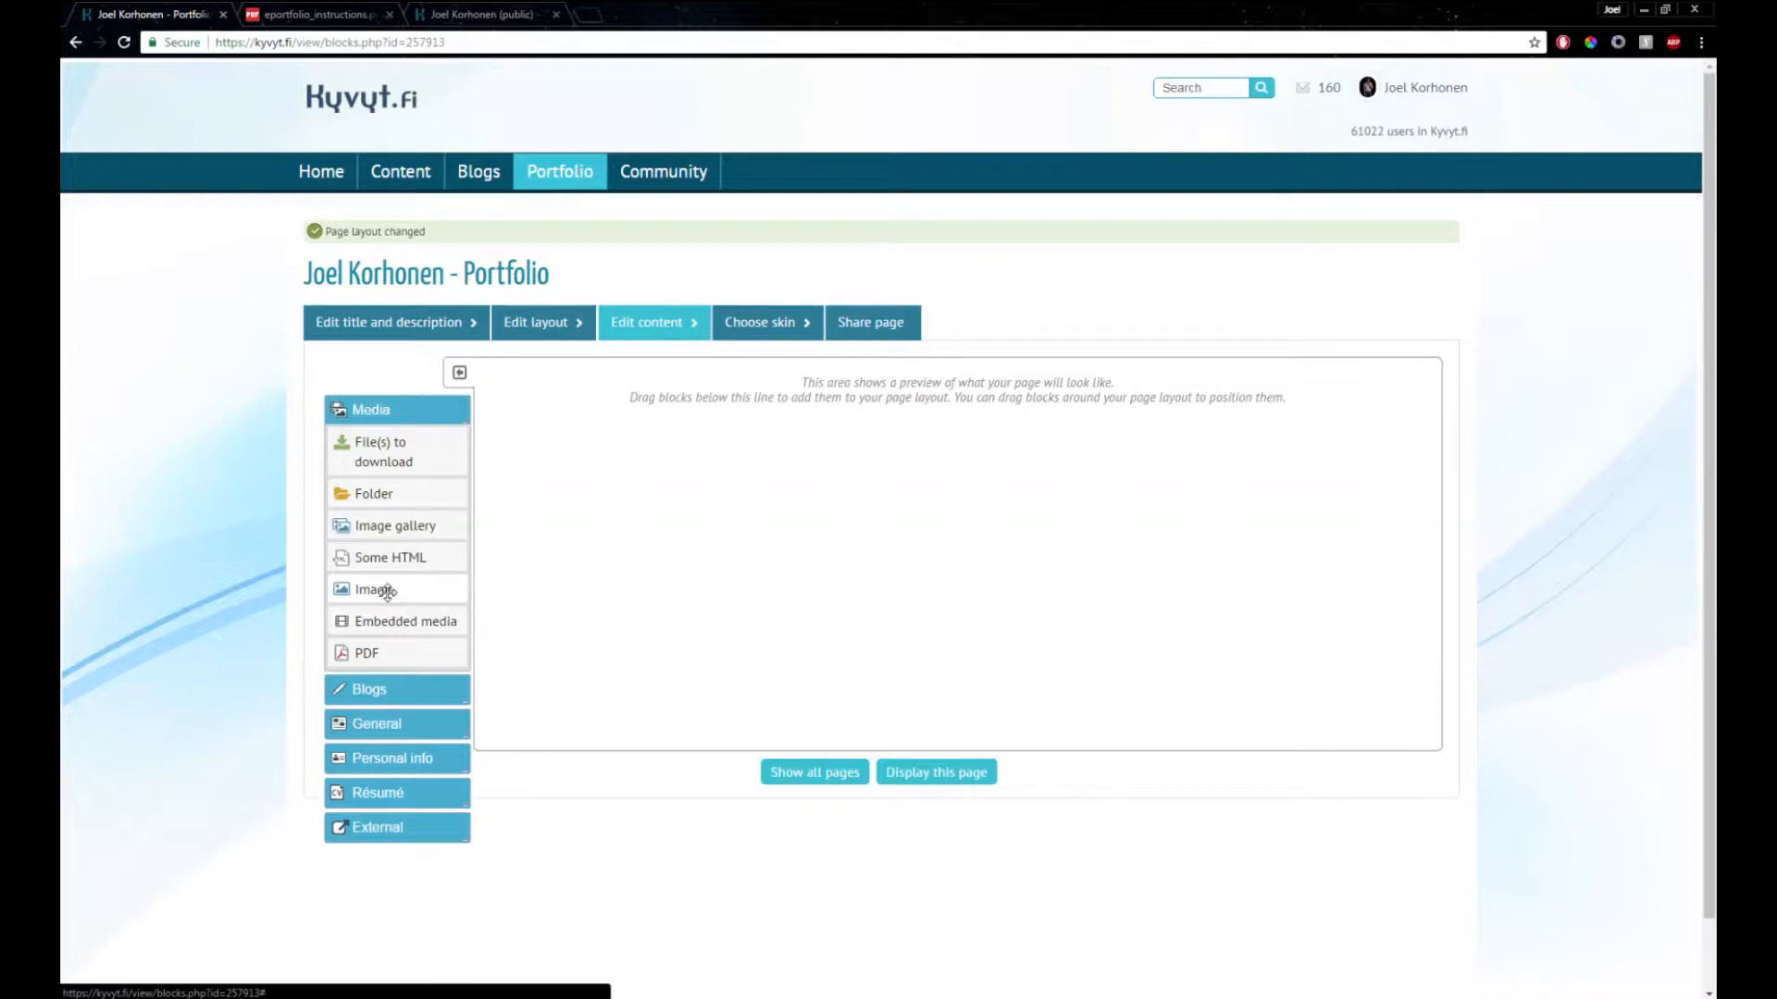
drag(387, 592, 788, 437)
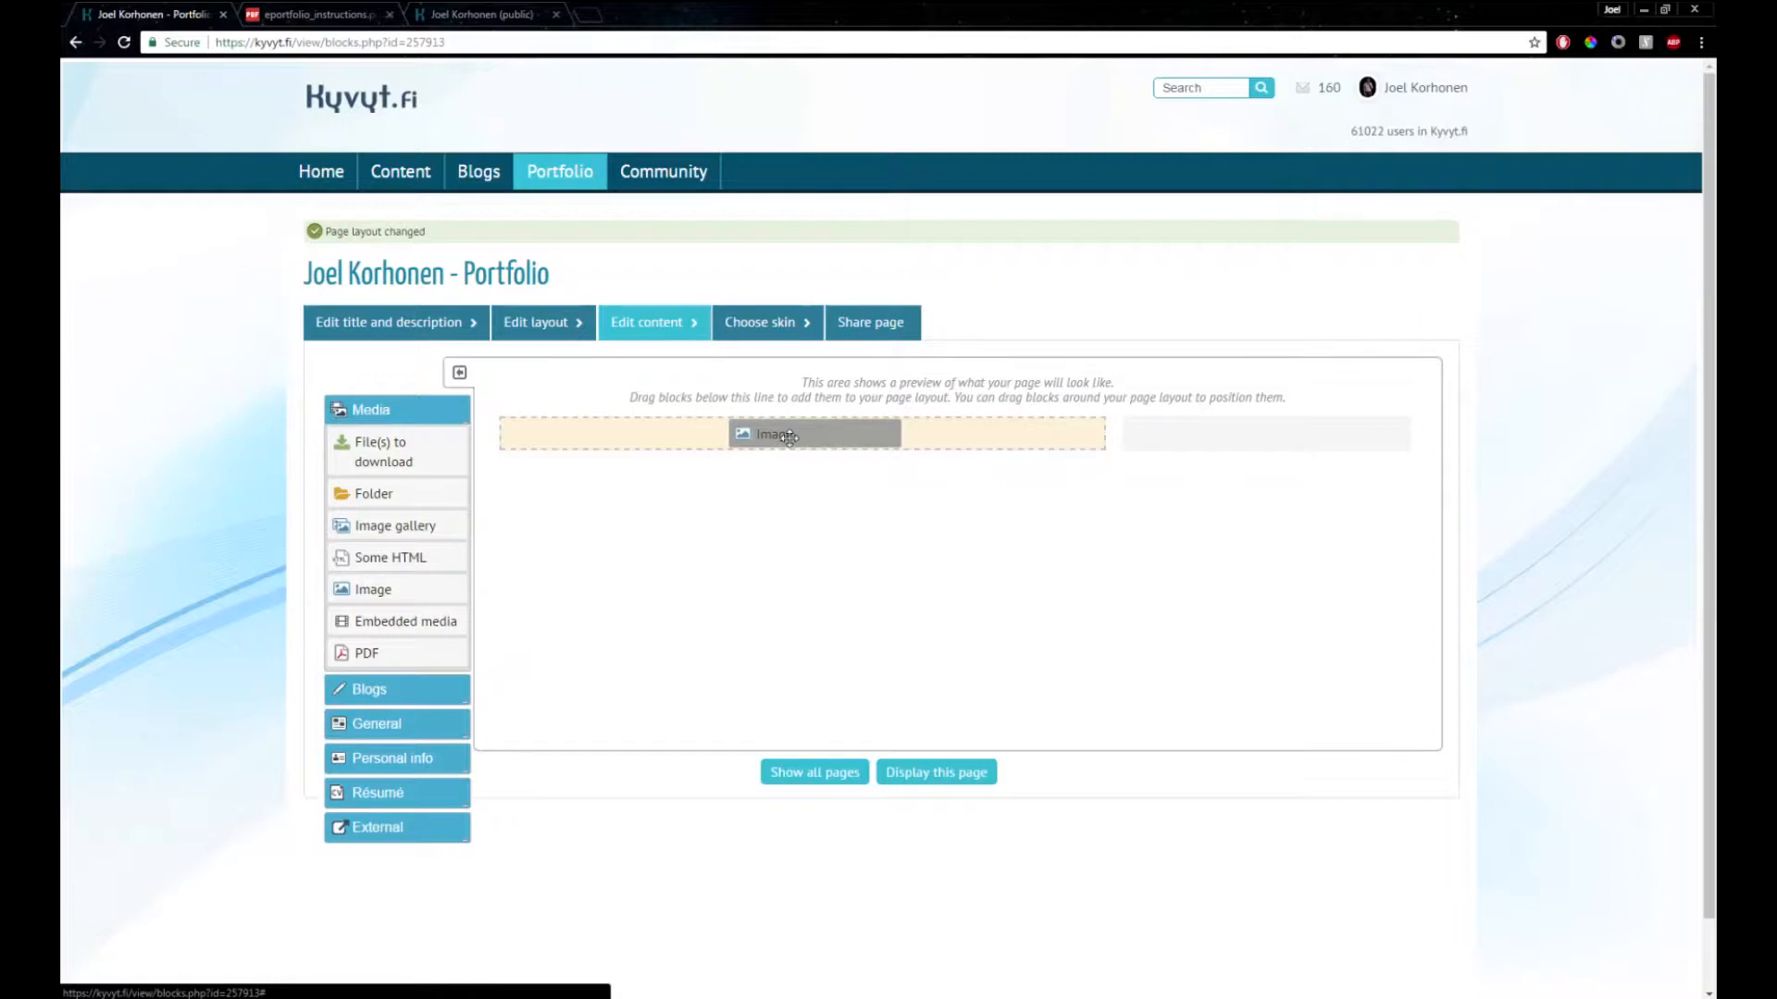
drag(789, 437, 788, 443)
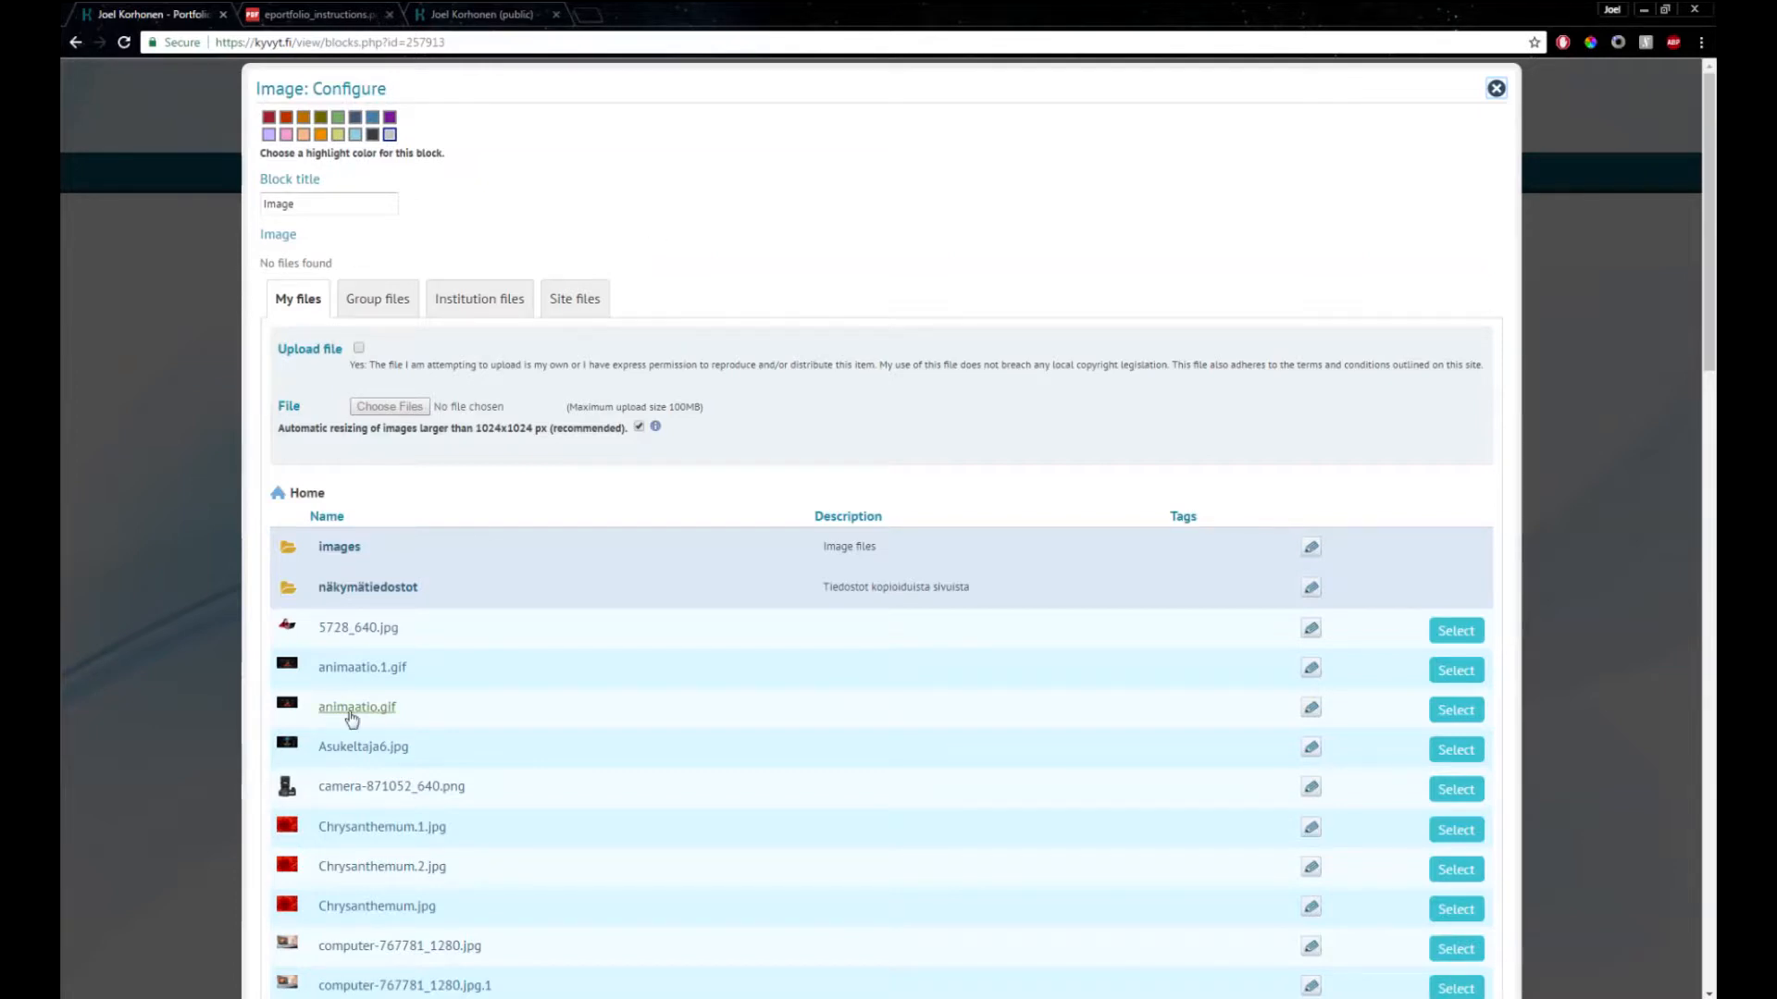
Accept the upload copyright statement and upload Signature_Small2.jpg from the Laurea pictures folder as the block's image
scroll(349, 527, down, 7)
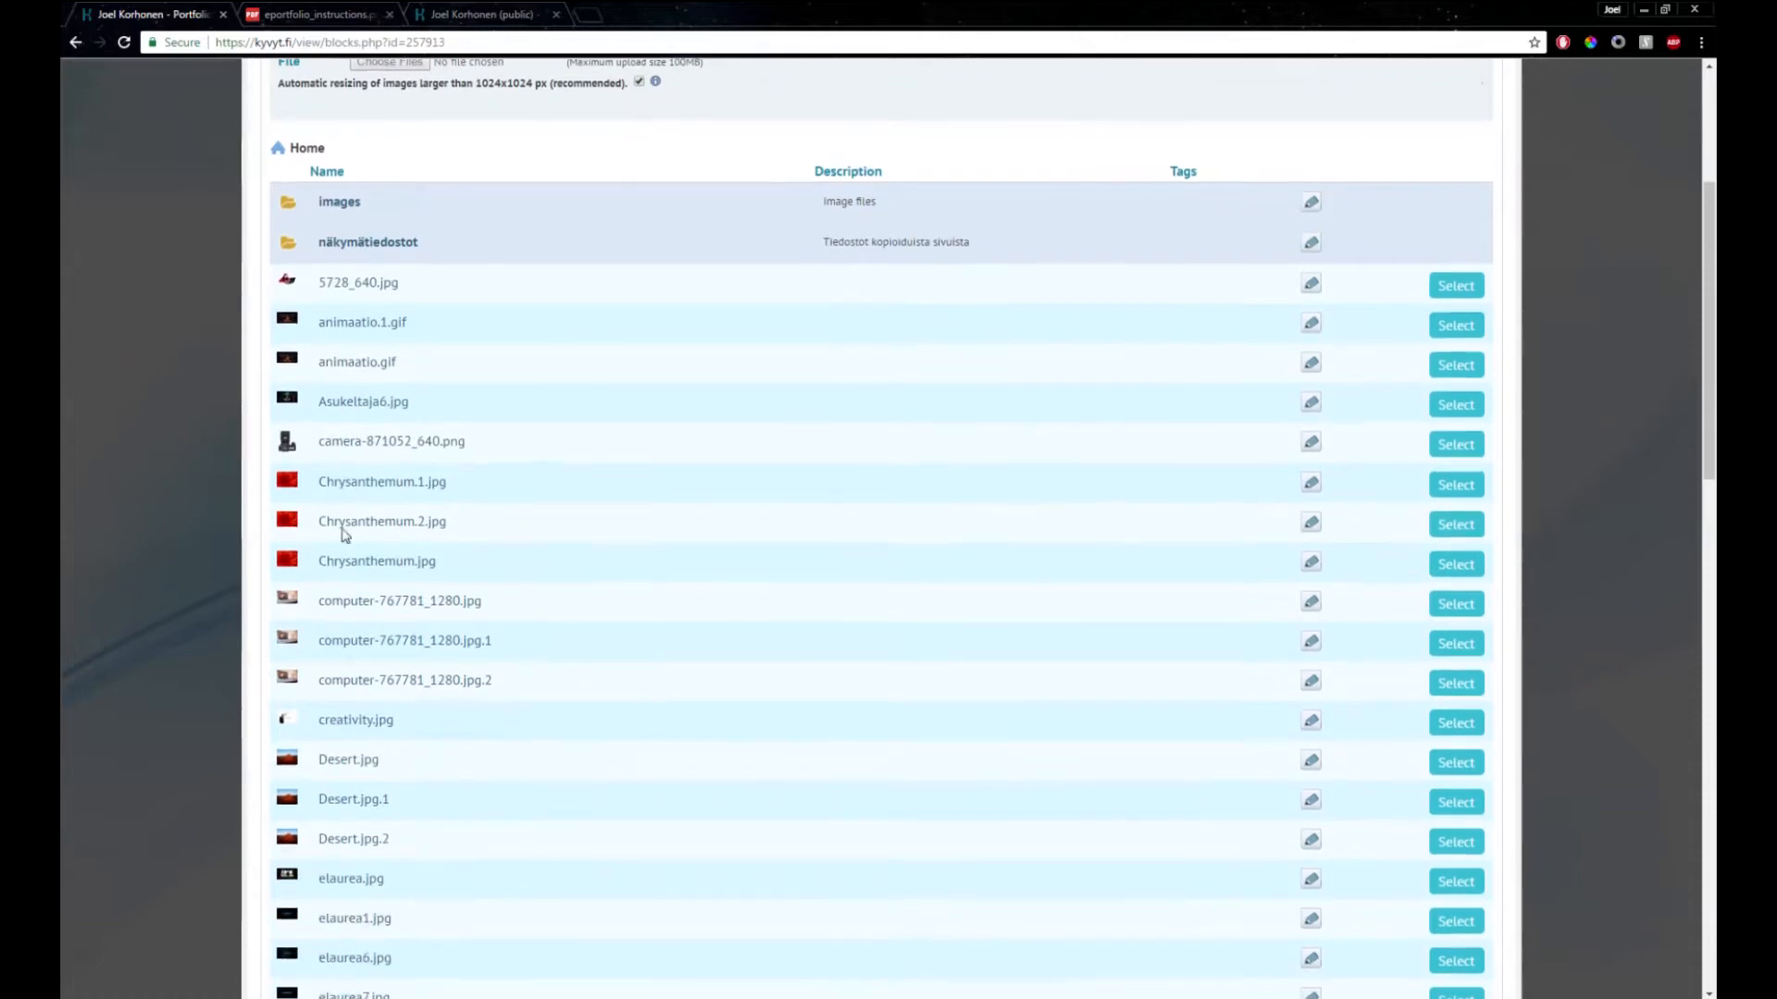
scroll(341, 531, up, 7)
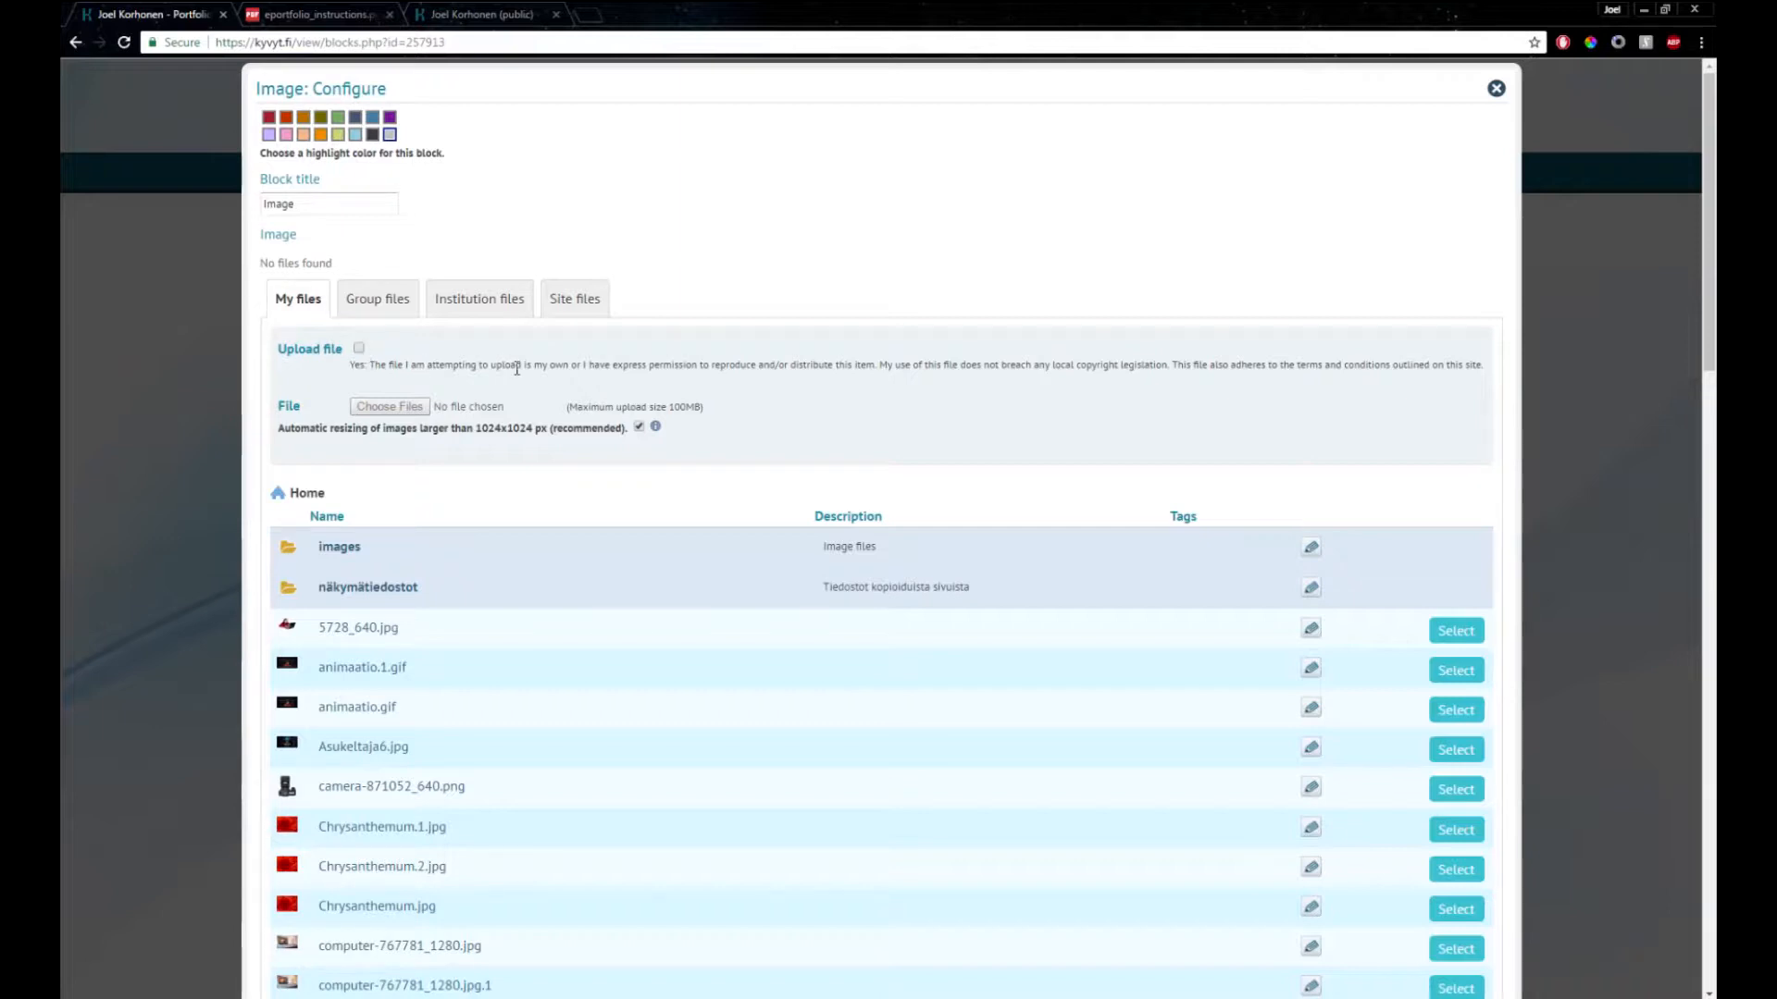
click(359, 349)
click(404, 407)
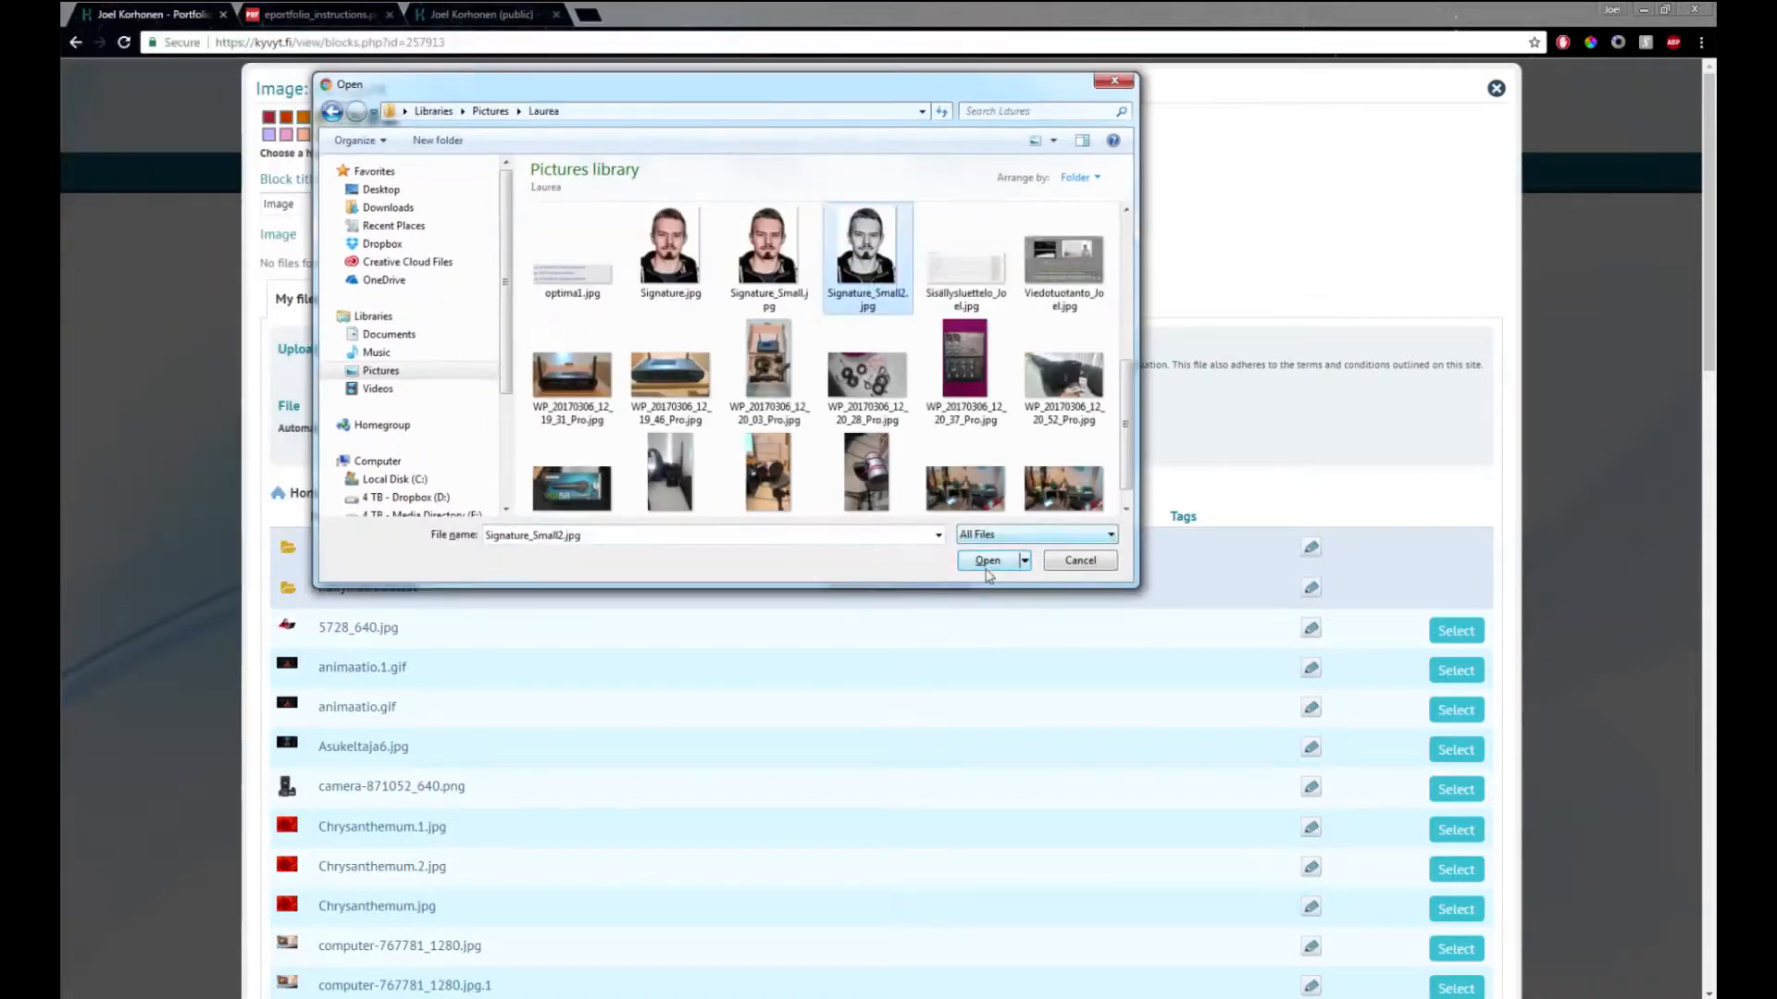
click(984, 559)
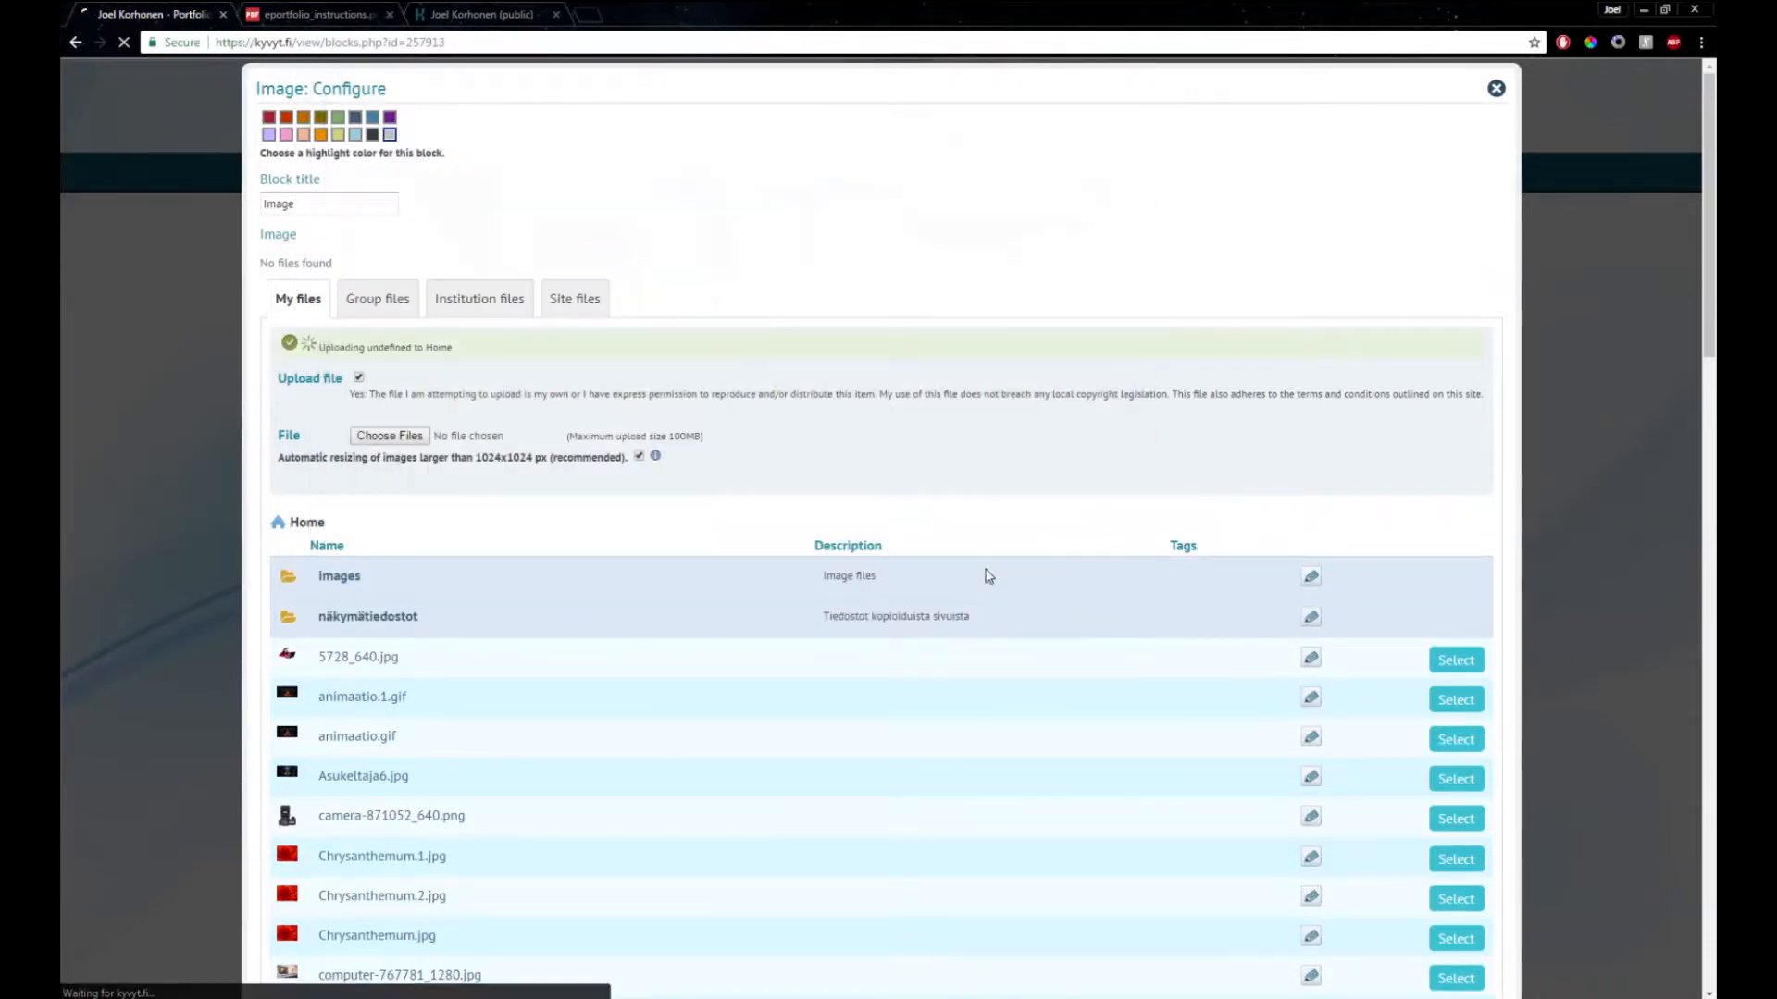
Title the image block with the owner's full name, save it, and move it to the narrow right column
double_click(365, 209)
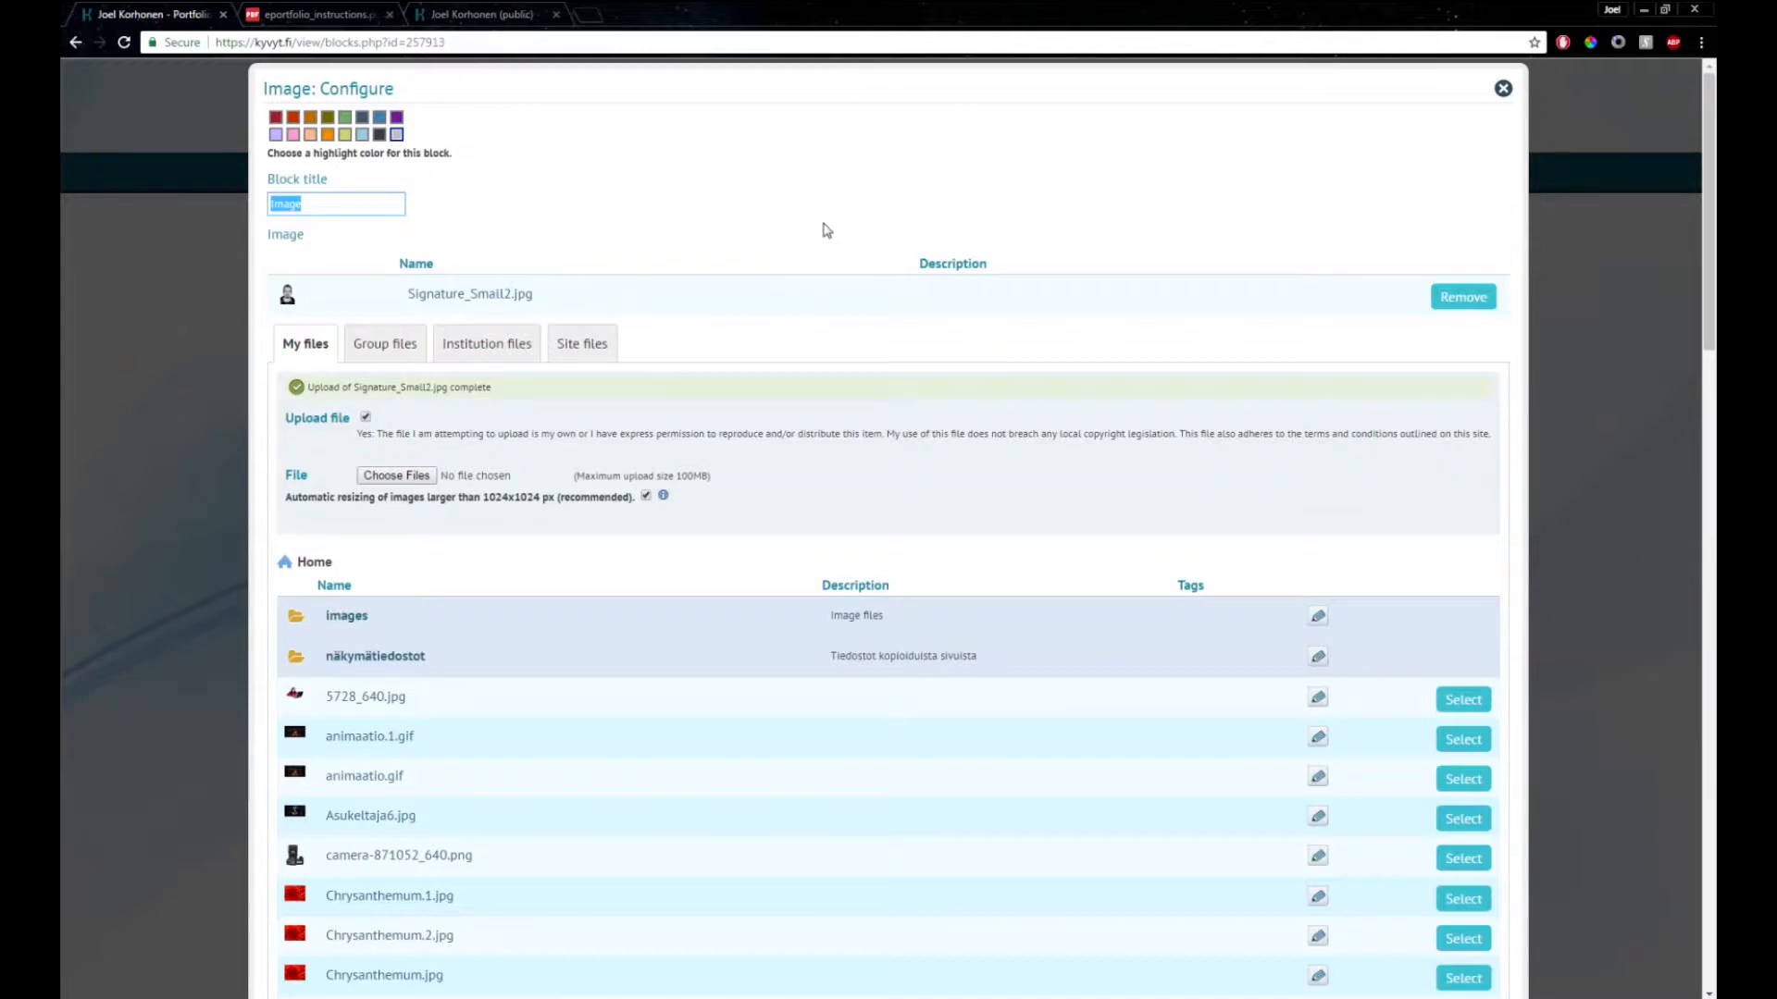
text(Joel Korhonen)
drag(1708, 169, 1709, 846)
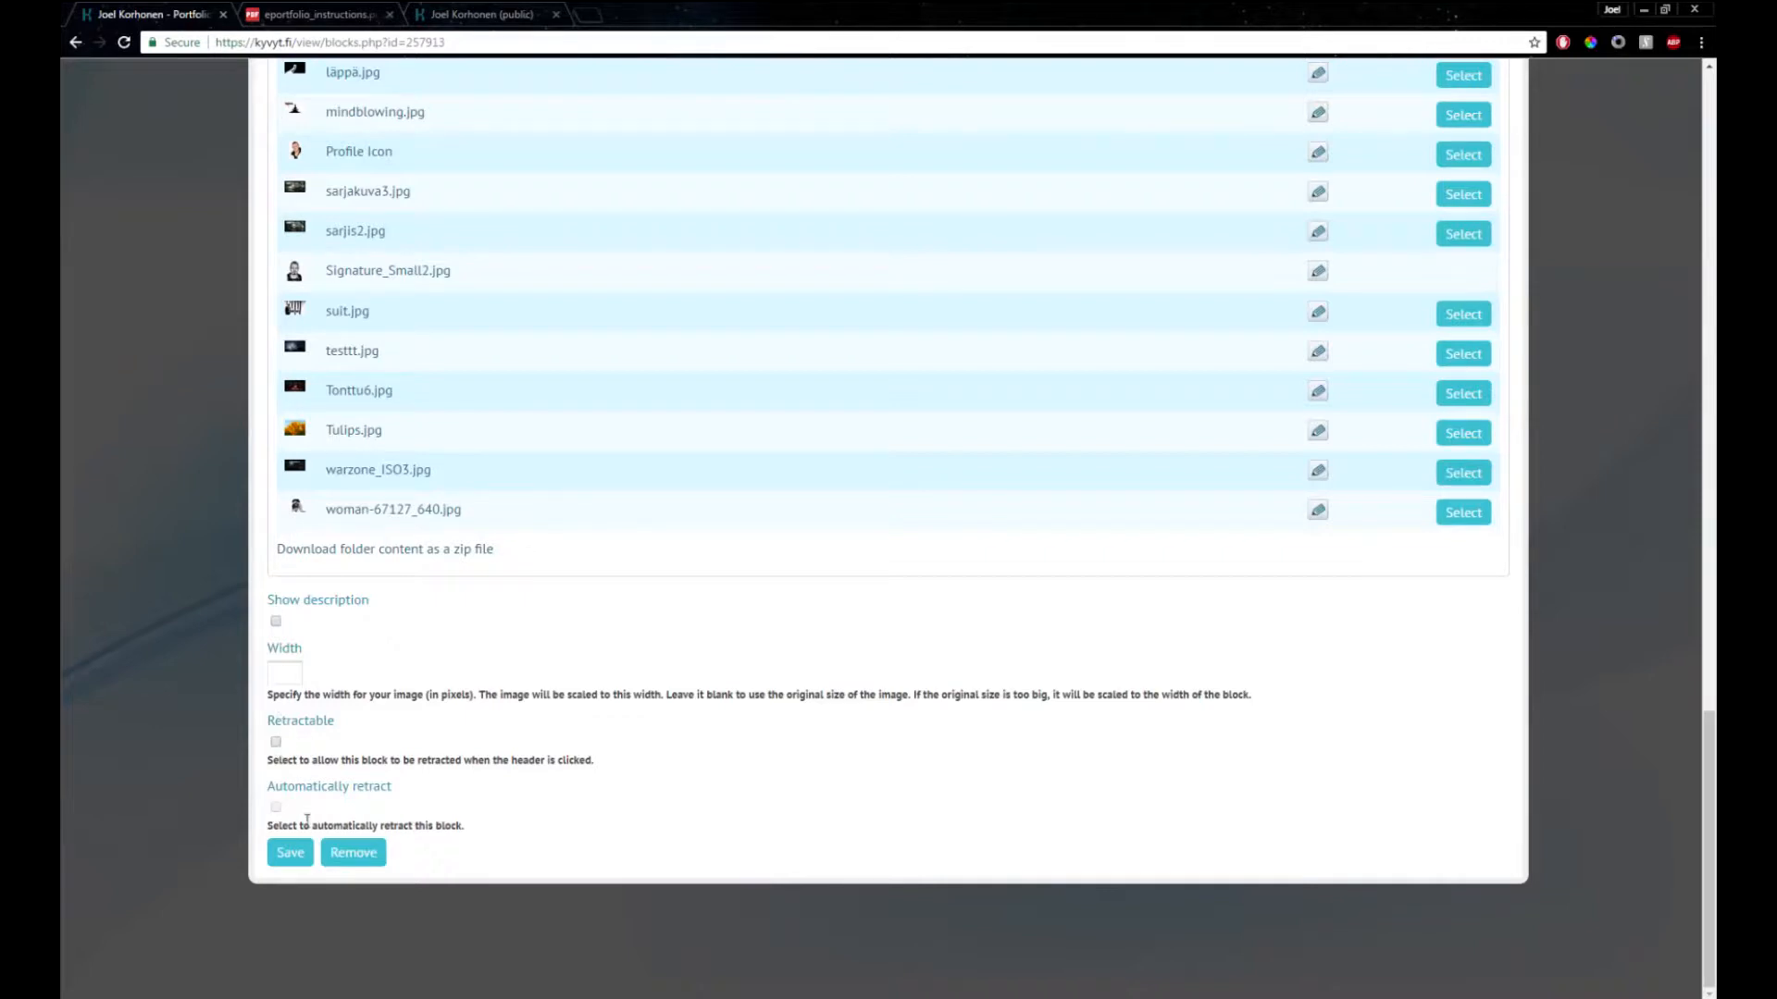
click(290, 855)
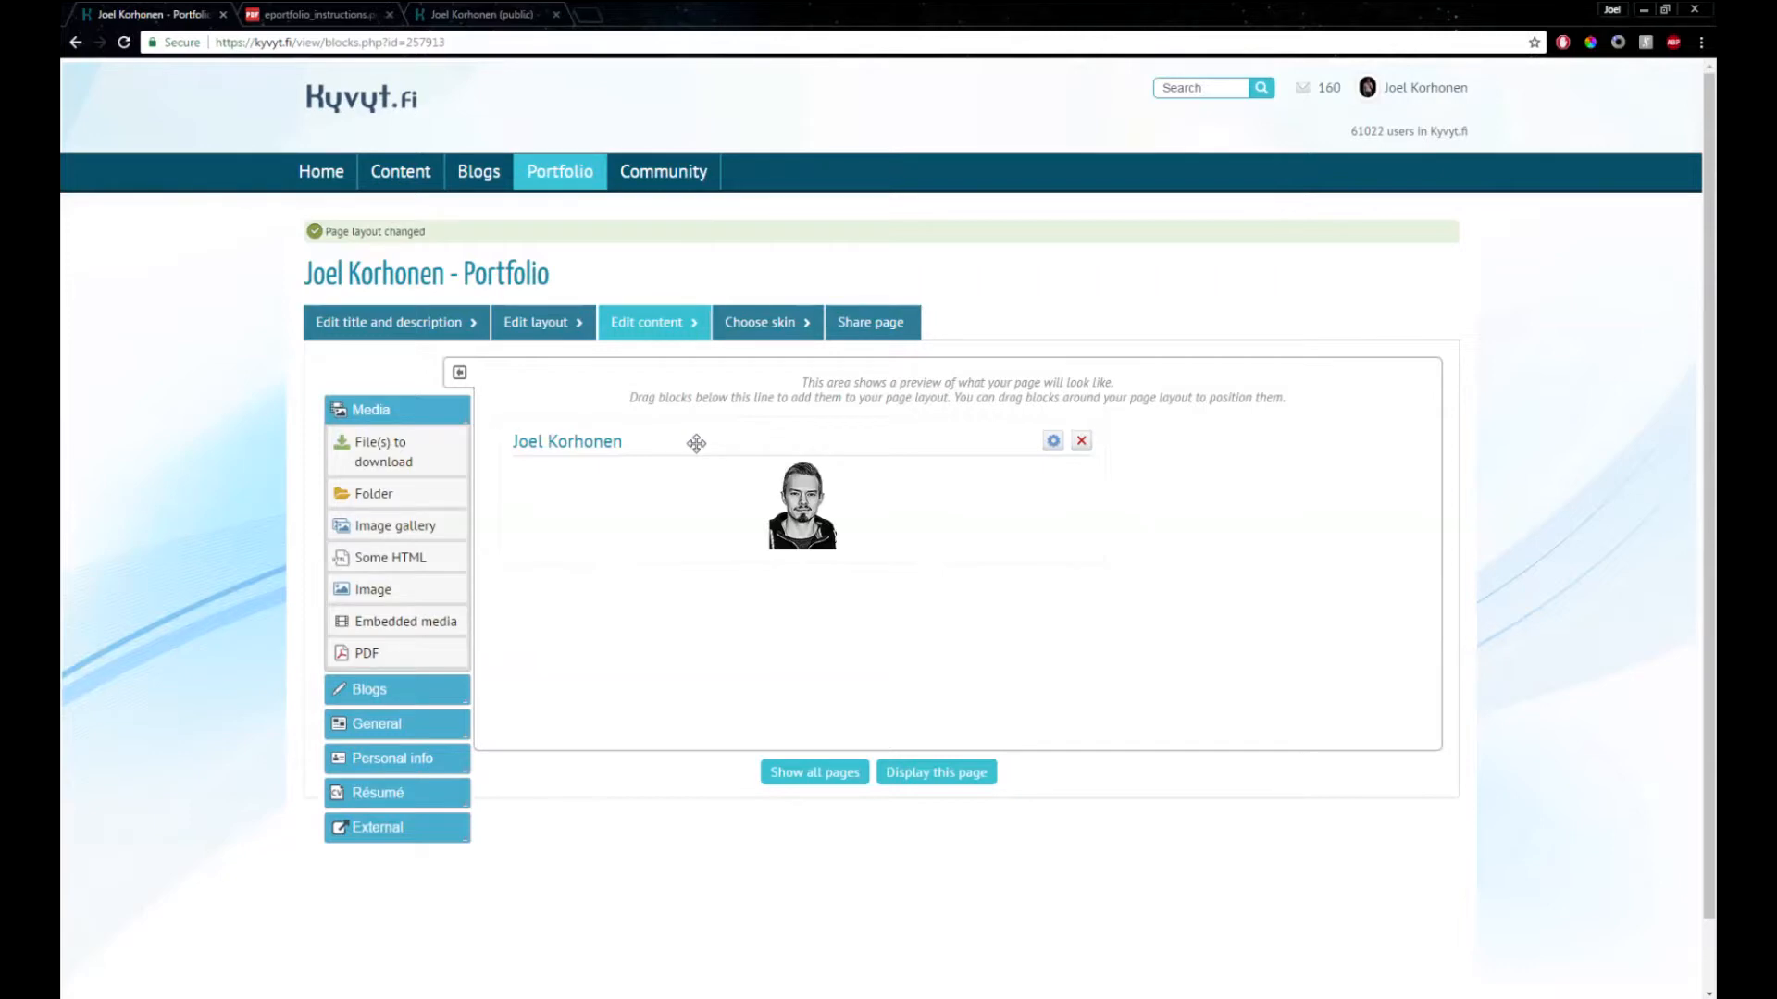
drag(696, 443, 807, 400)
drag(781, 443, 1291, 444)
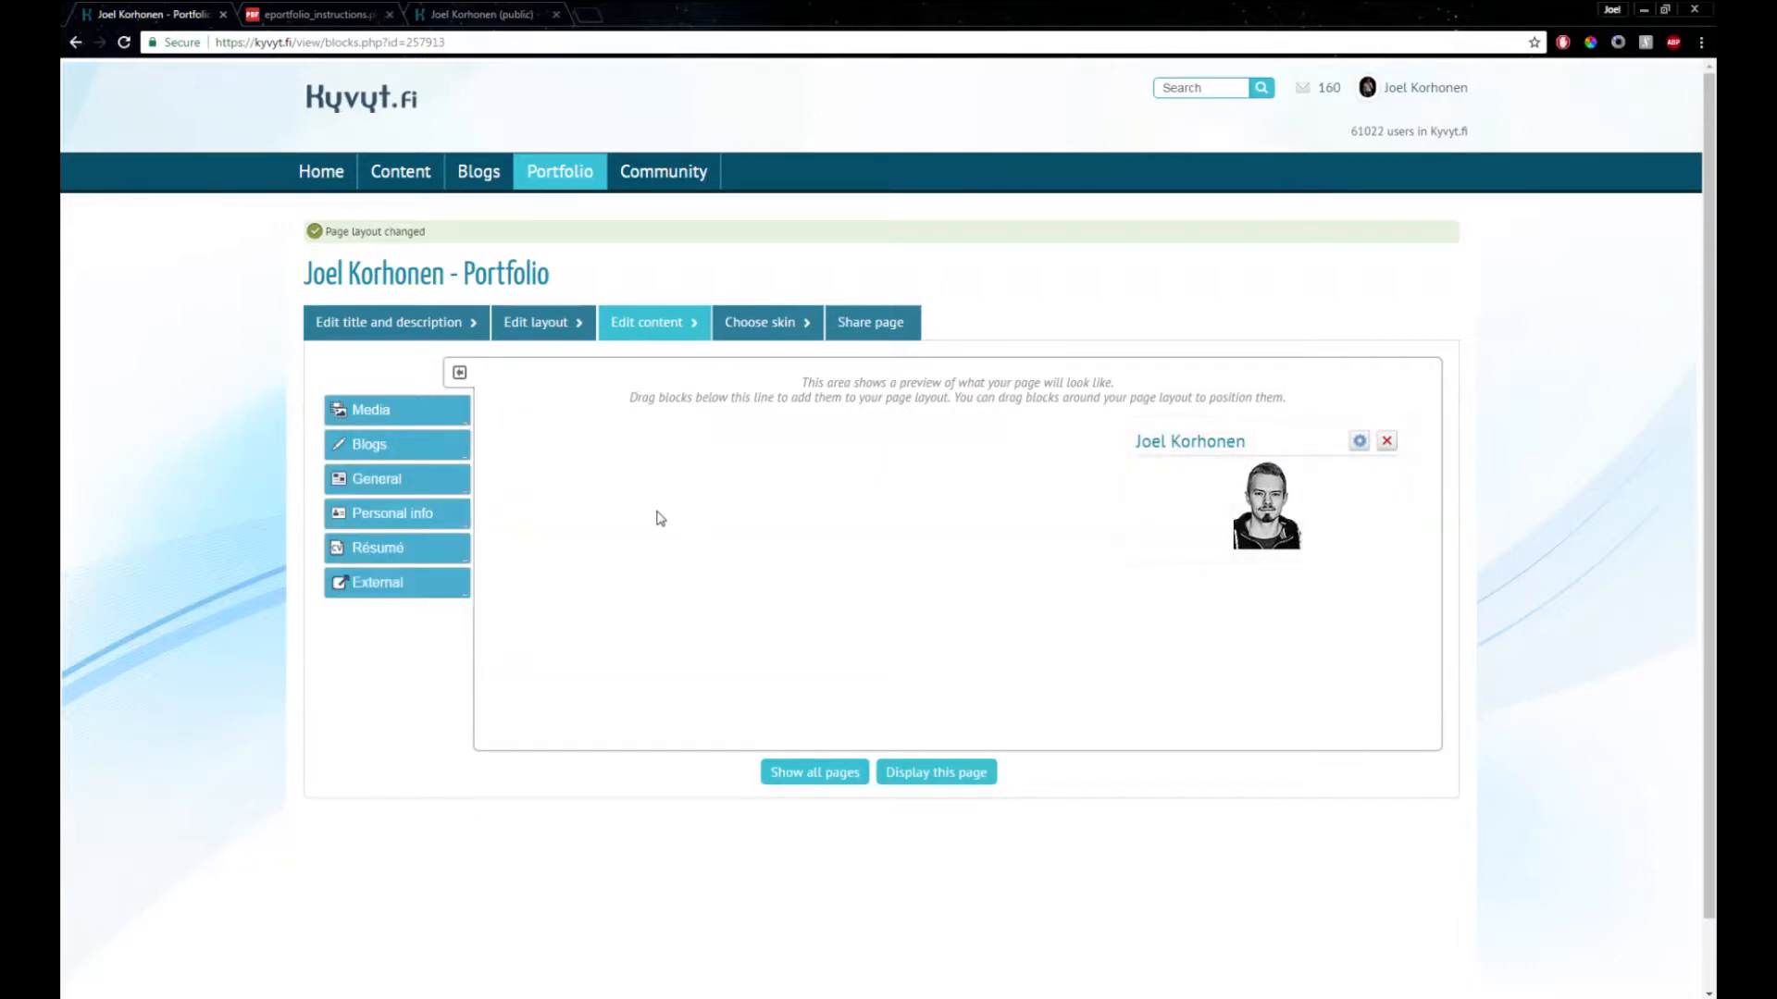
Add a Text box block titled "About me" to the wide left column, with the copied self-introduction text as its content
click(386, 490)
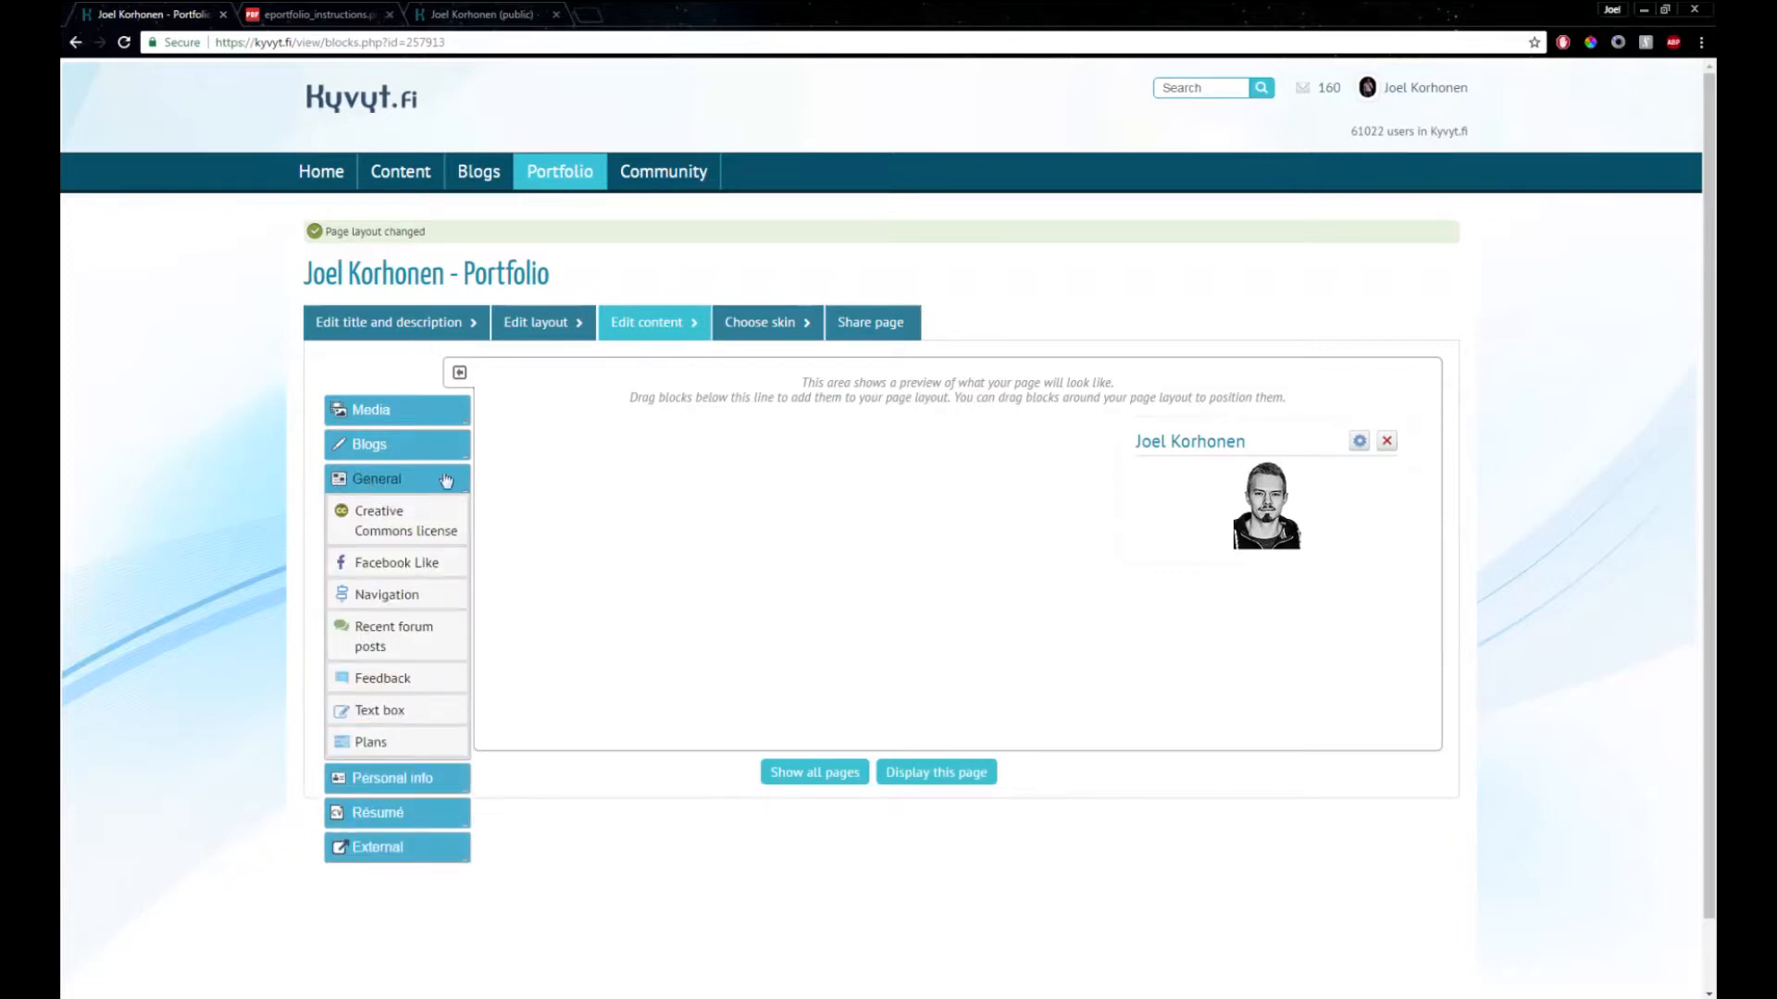
drag(365, 711, 837, 446)
text(About me)
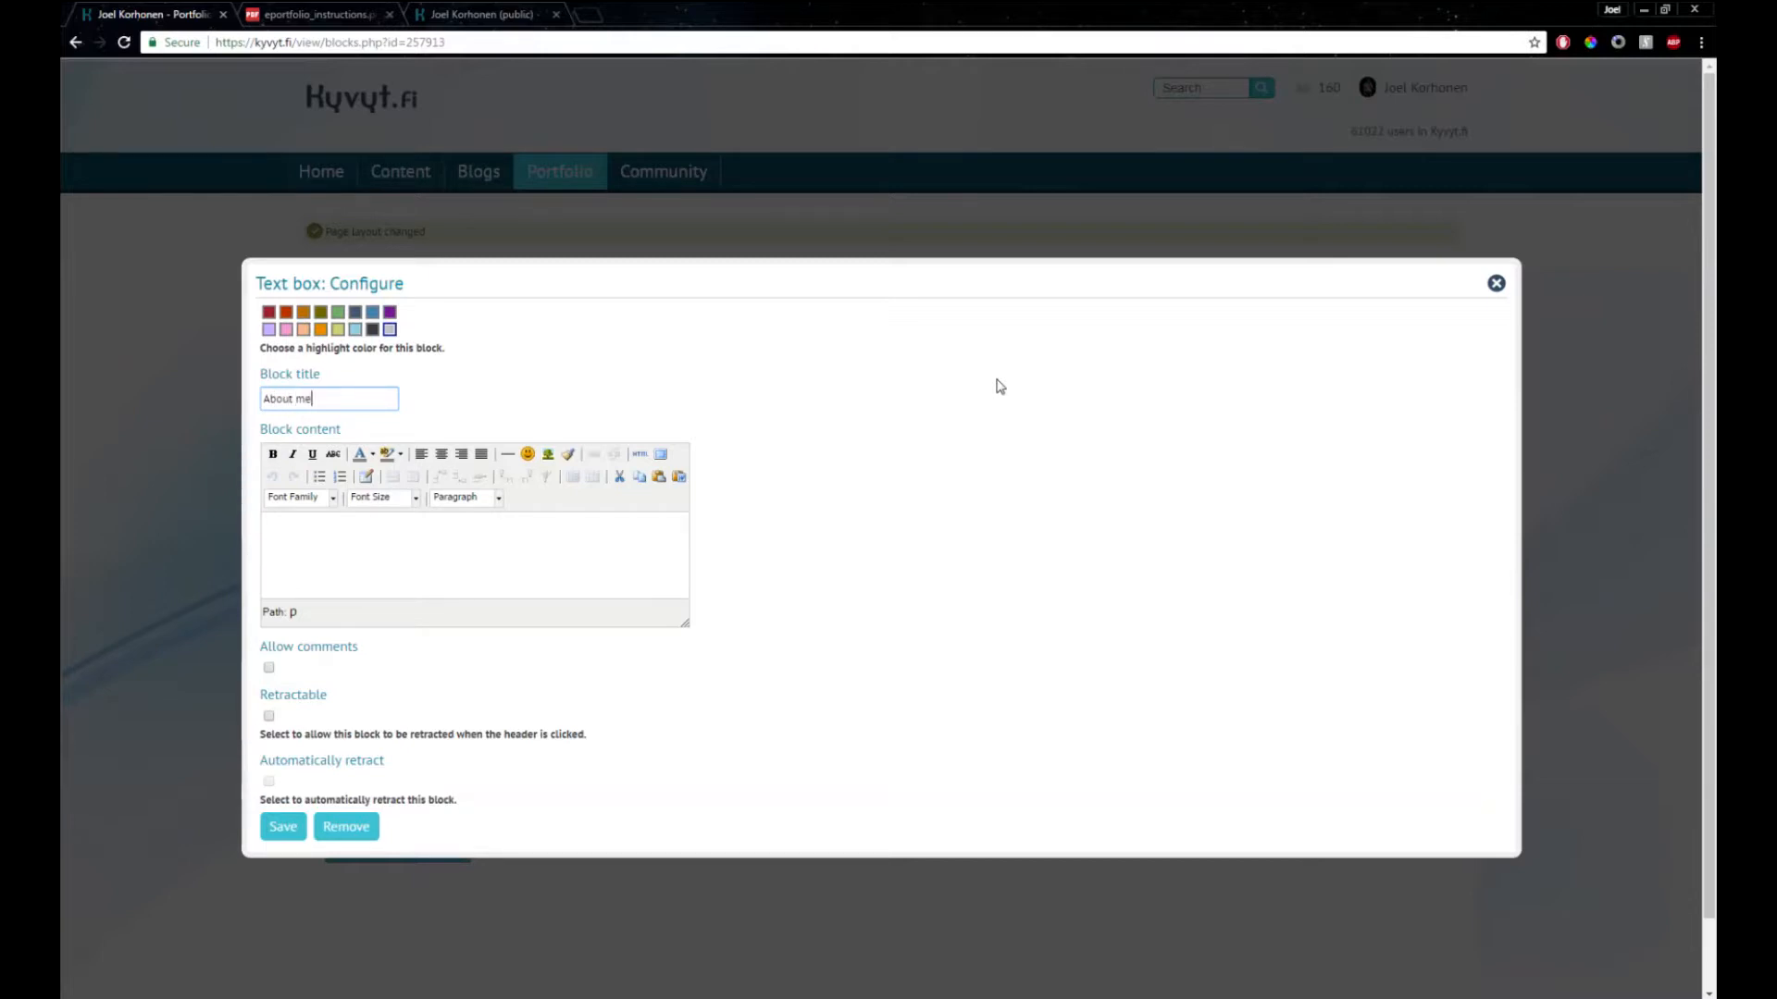
click(352, 520)
key(ctrl+v)
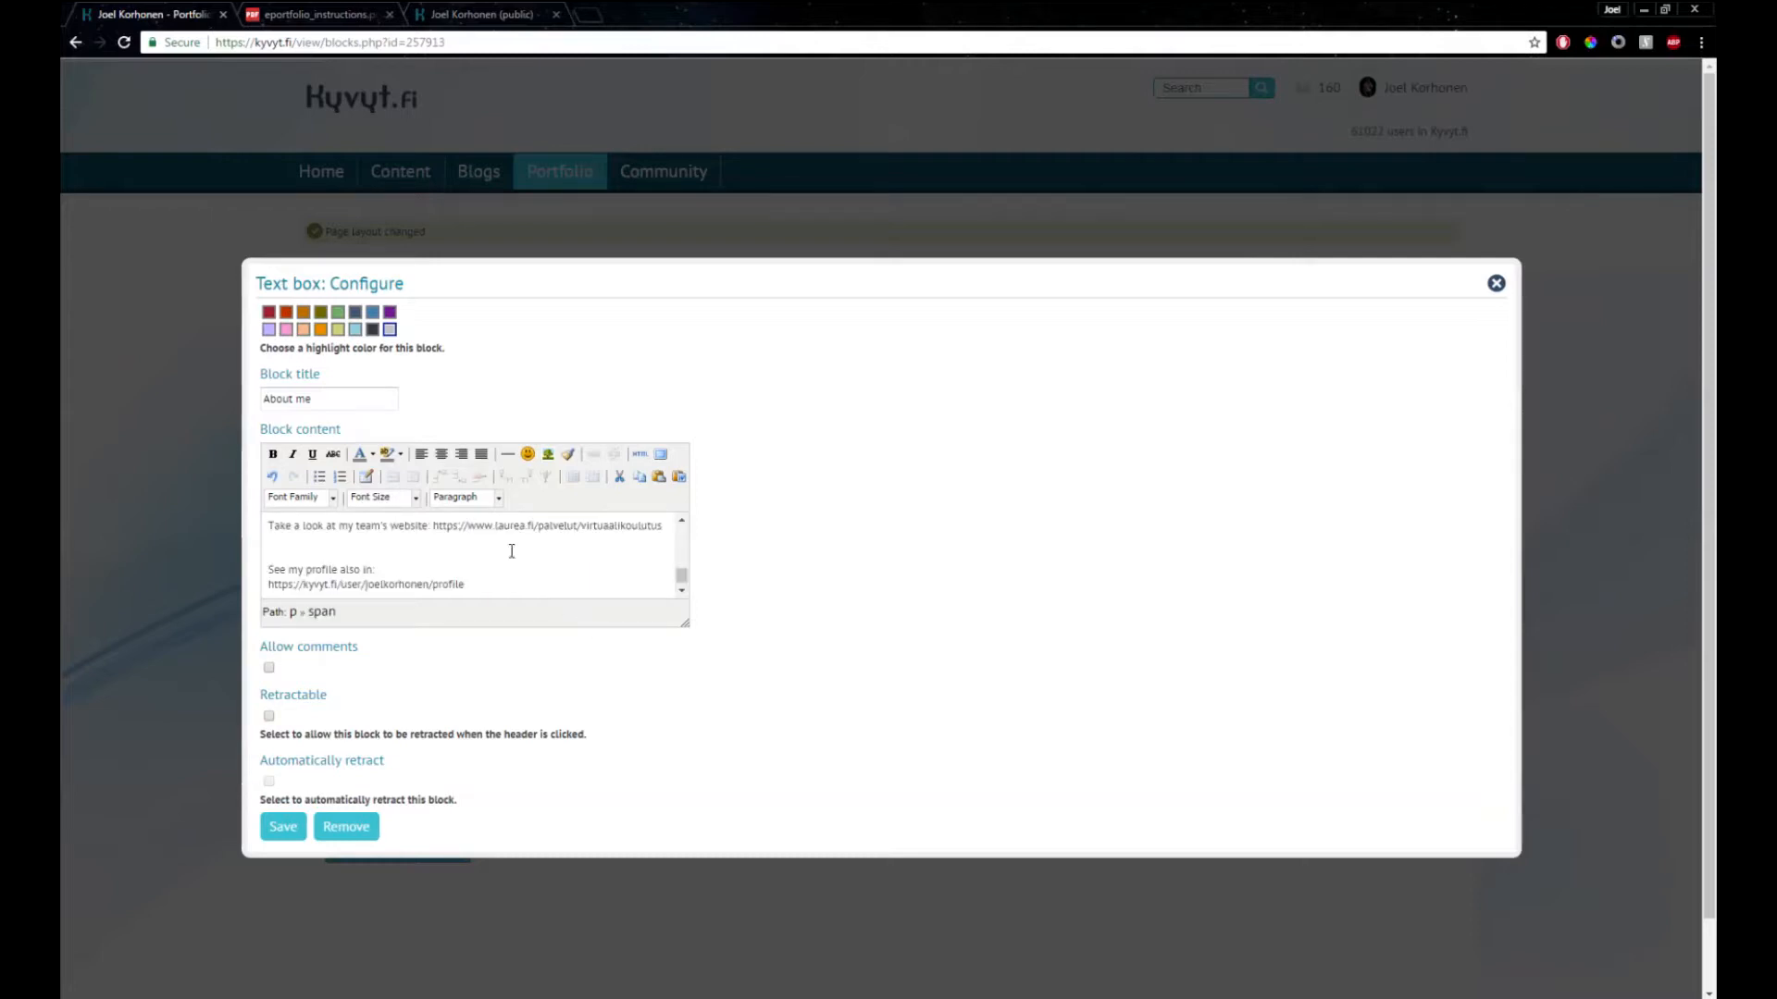
drag(681, 581, 682, 530)
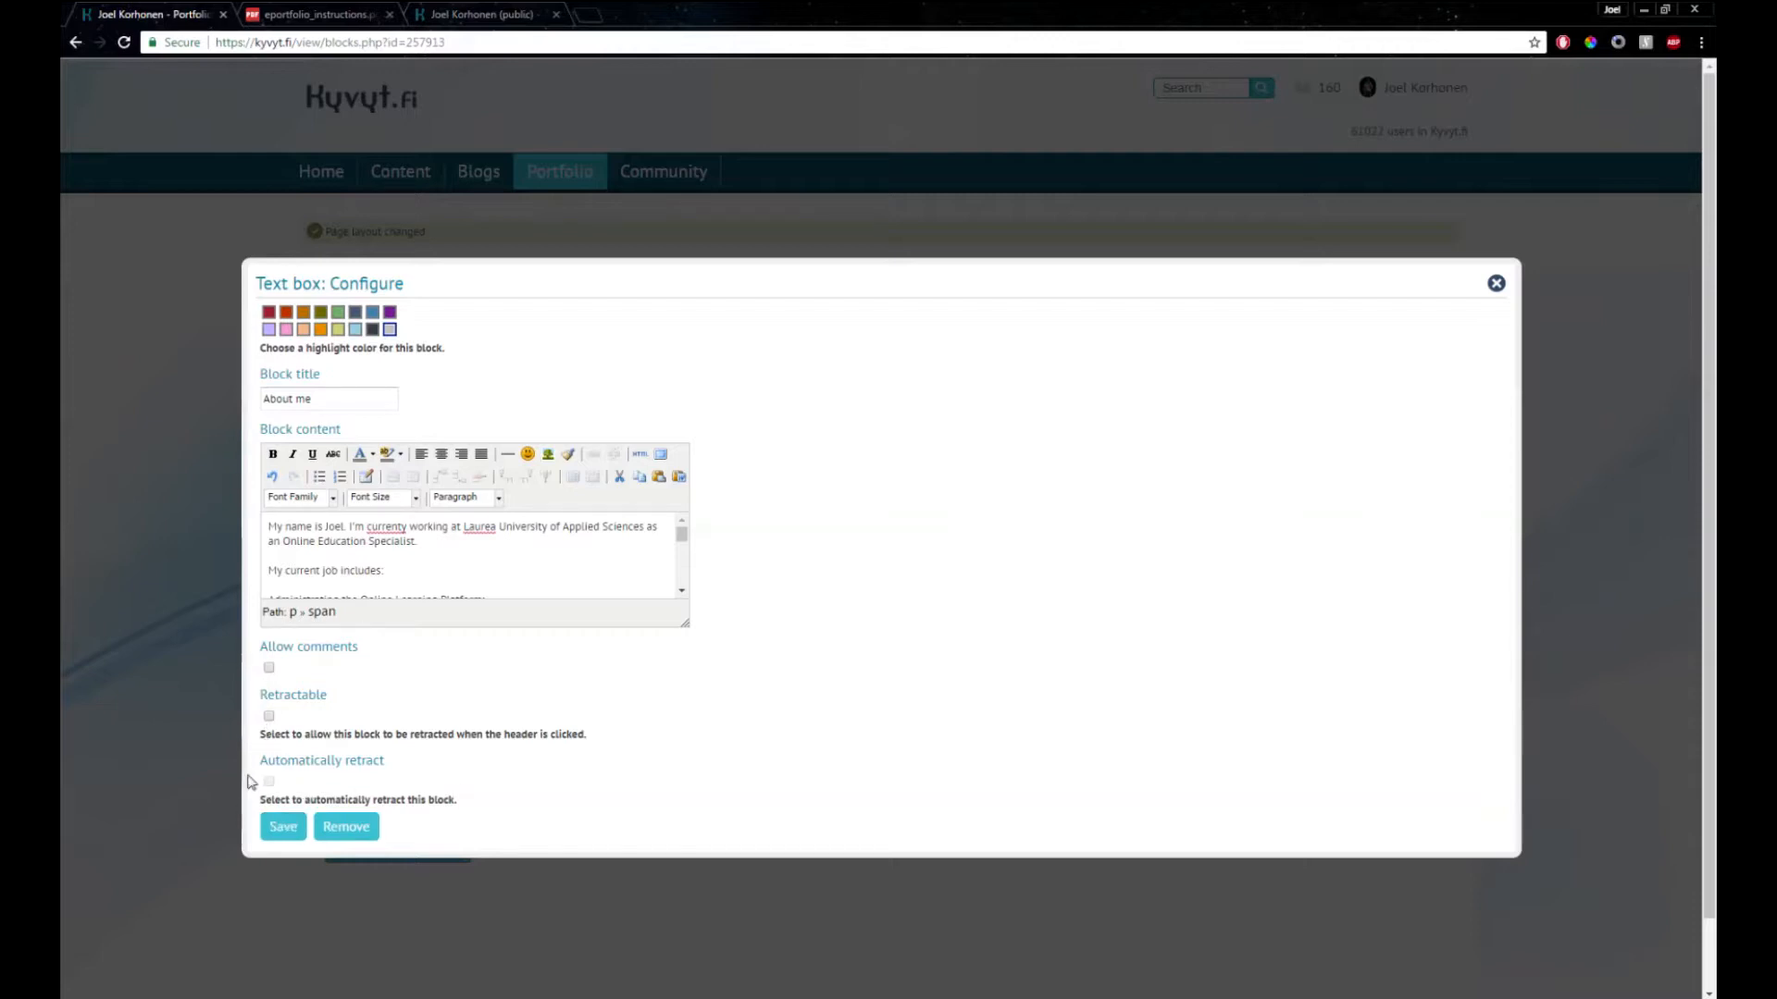
click(282, 827)
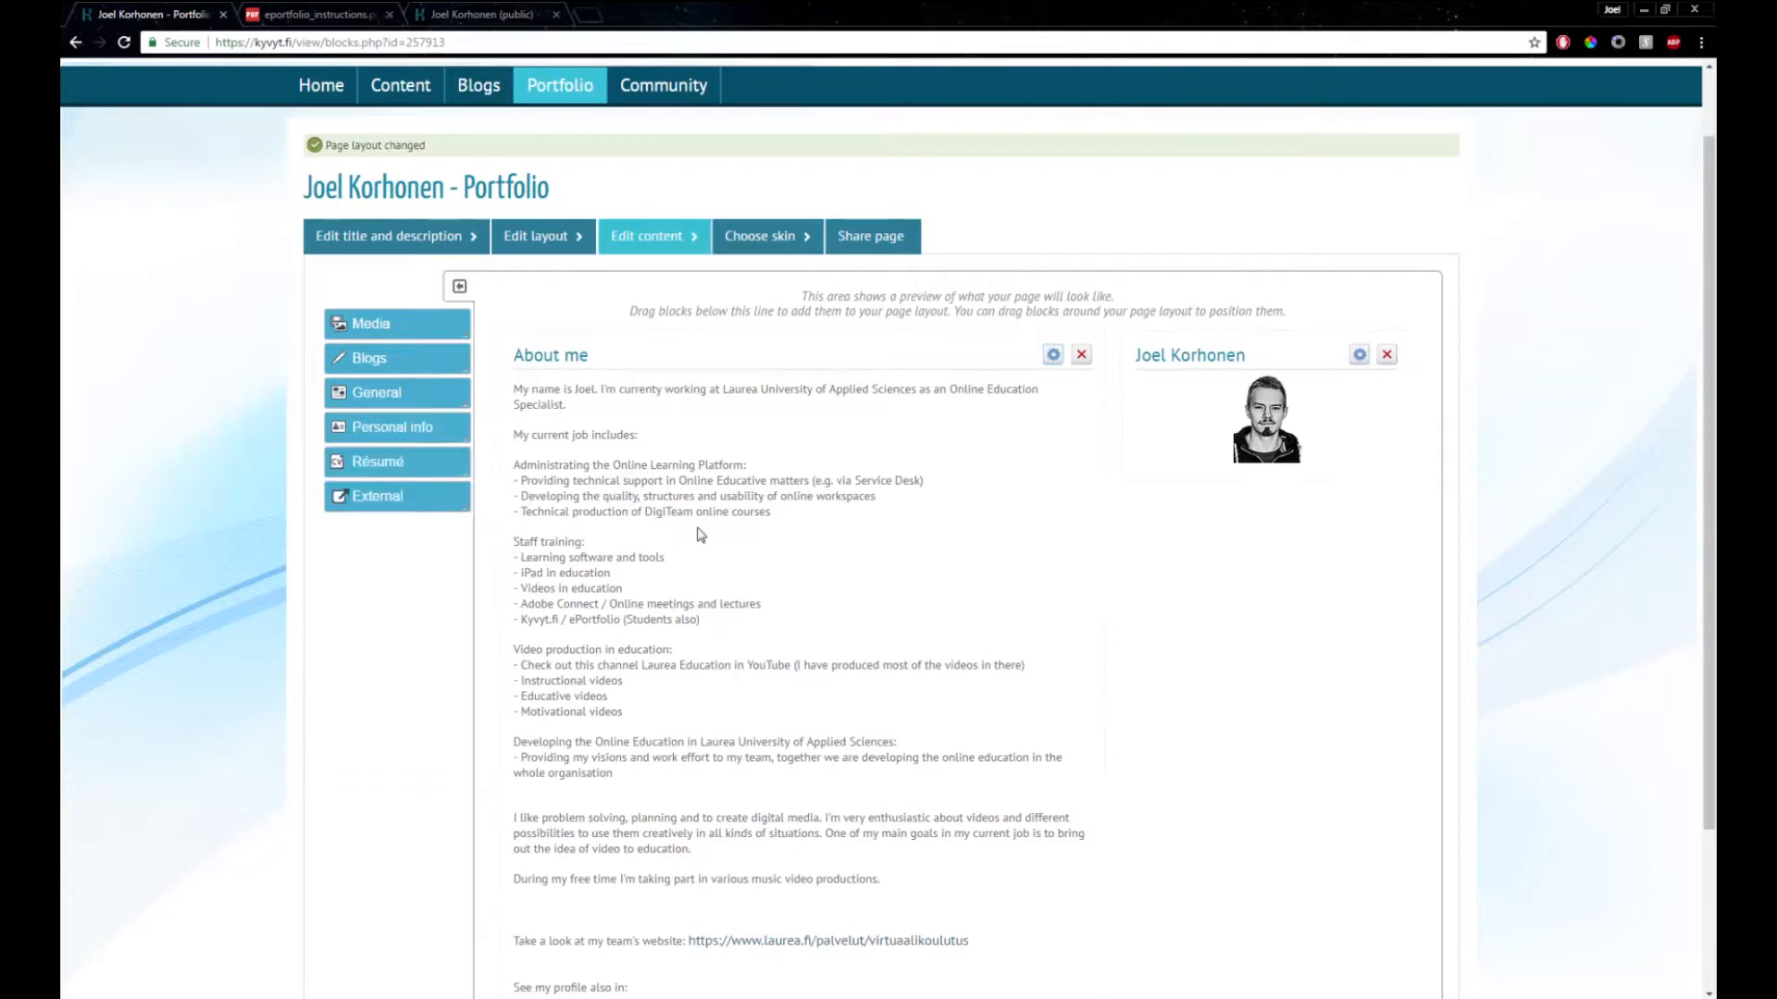
Add a Single CV+ résumé field block below the portrait, showing Employment history from "CV+ in English"
click(412, 468)
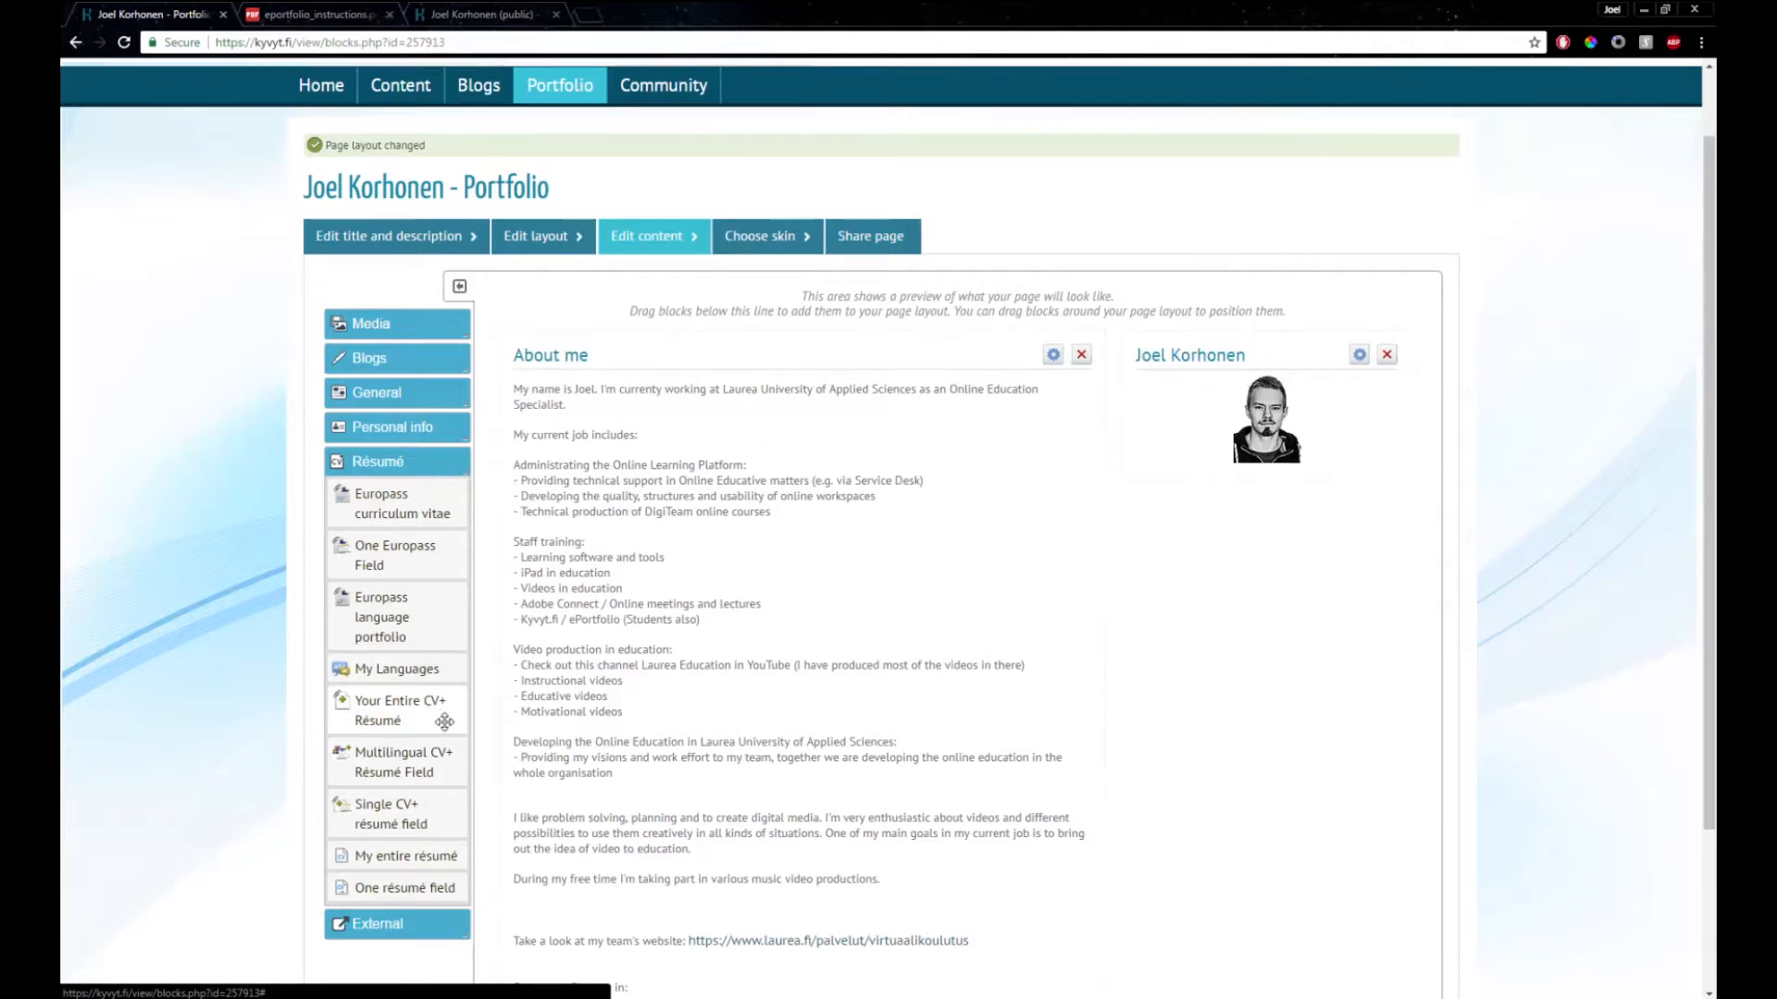
drag(368, 824, 1254, 508)
click(347, 551)
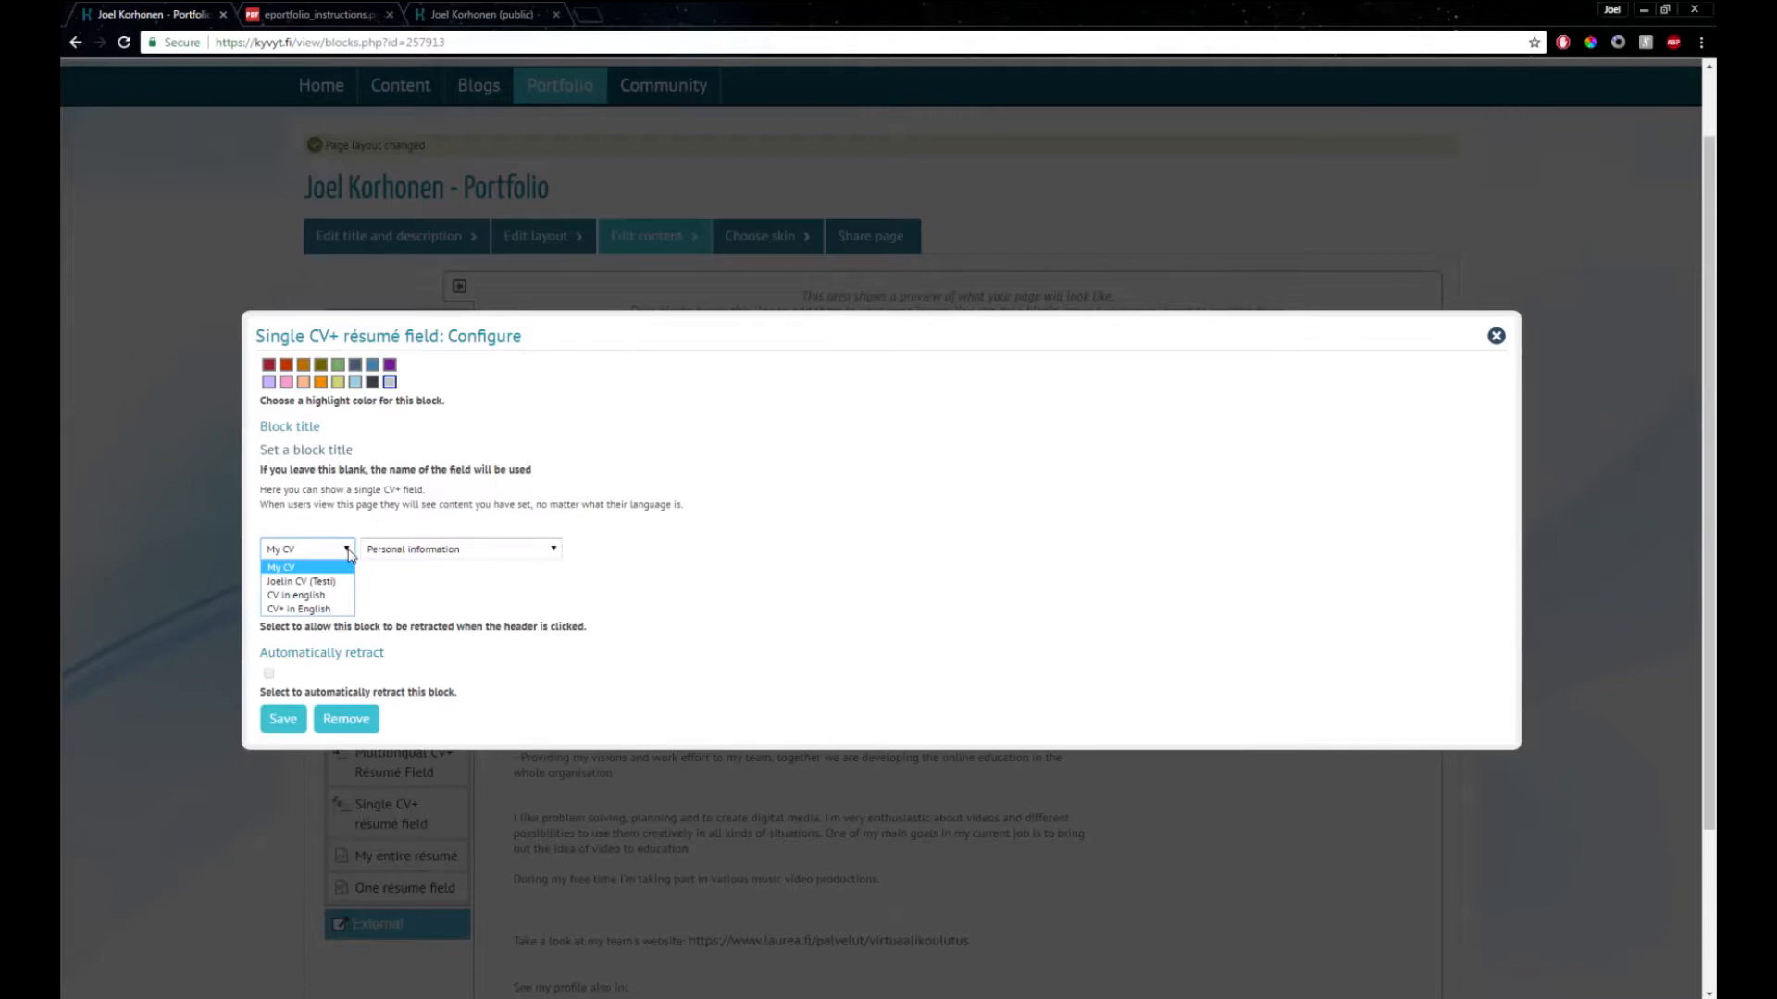
click(326, 611)
click(558, 552)
click(558, 553)
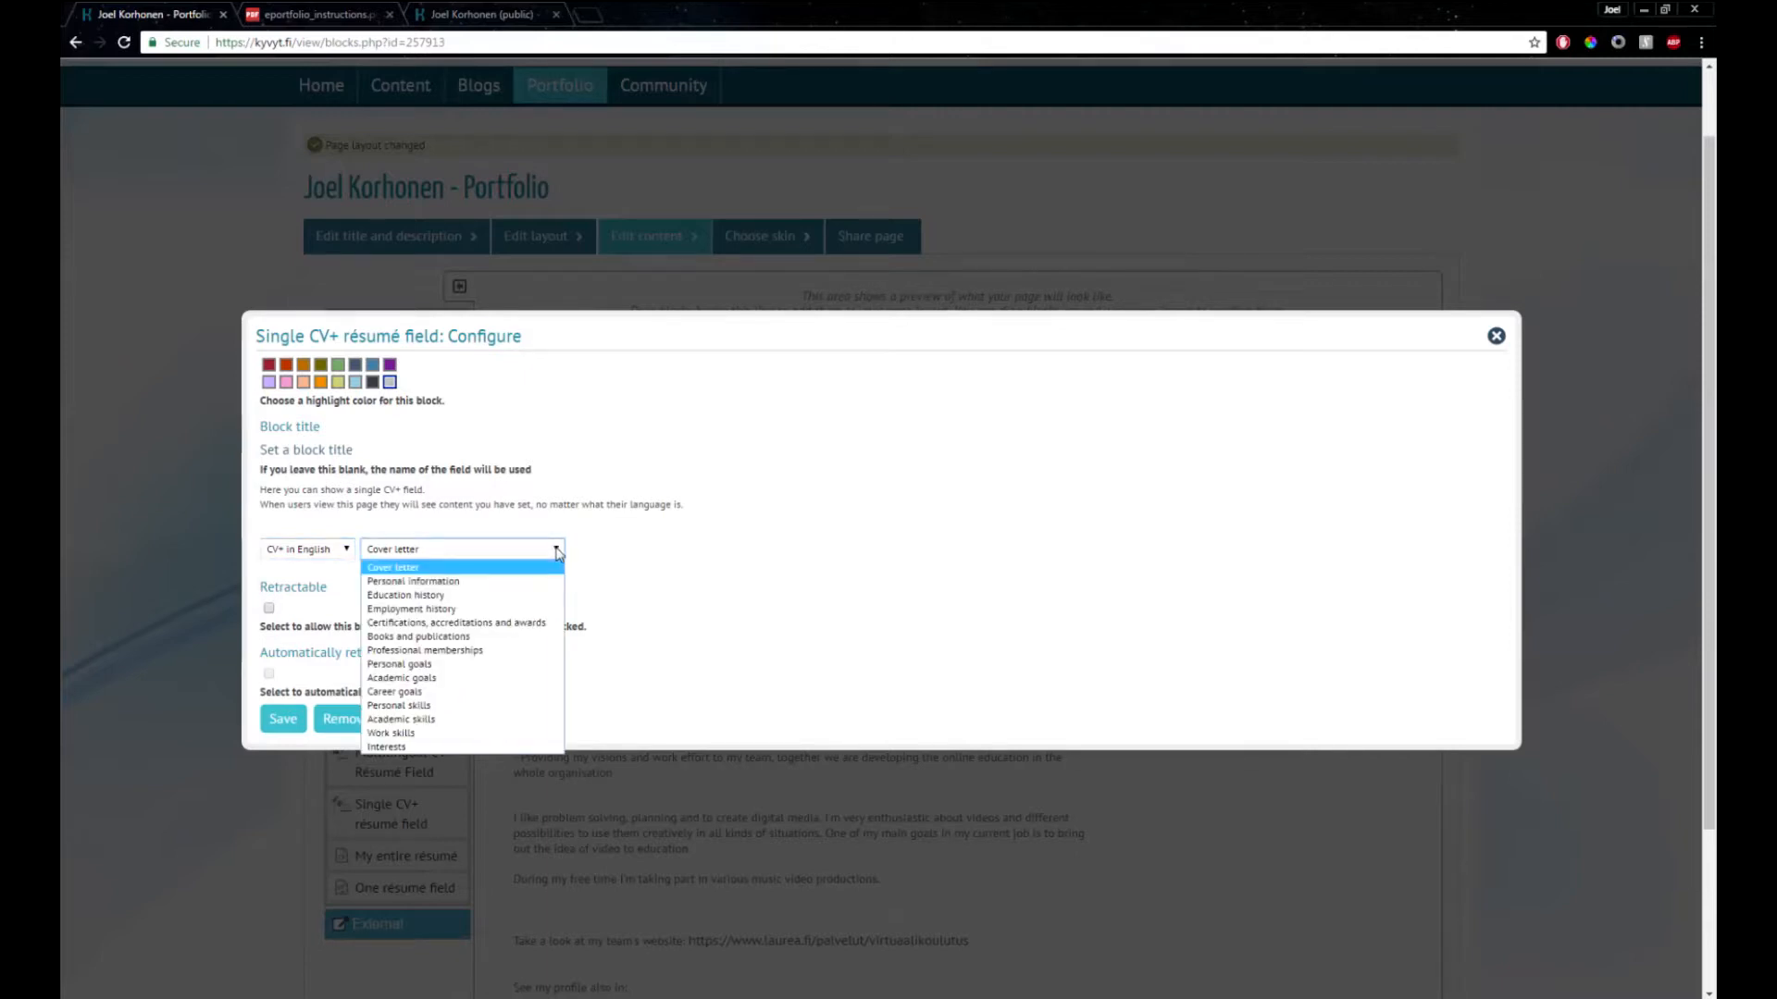
click(536, 608)
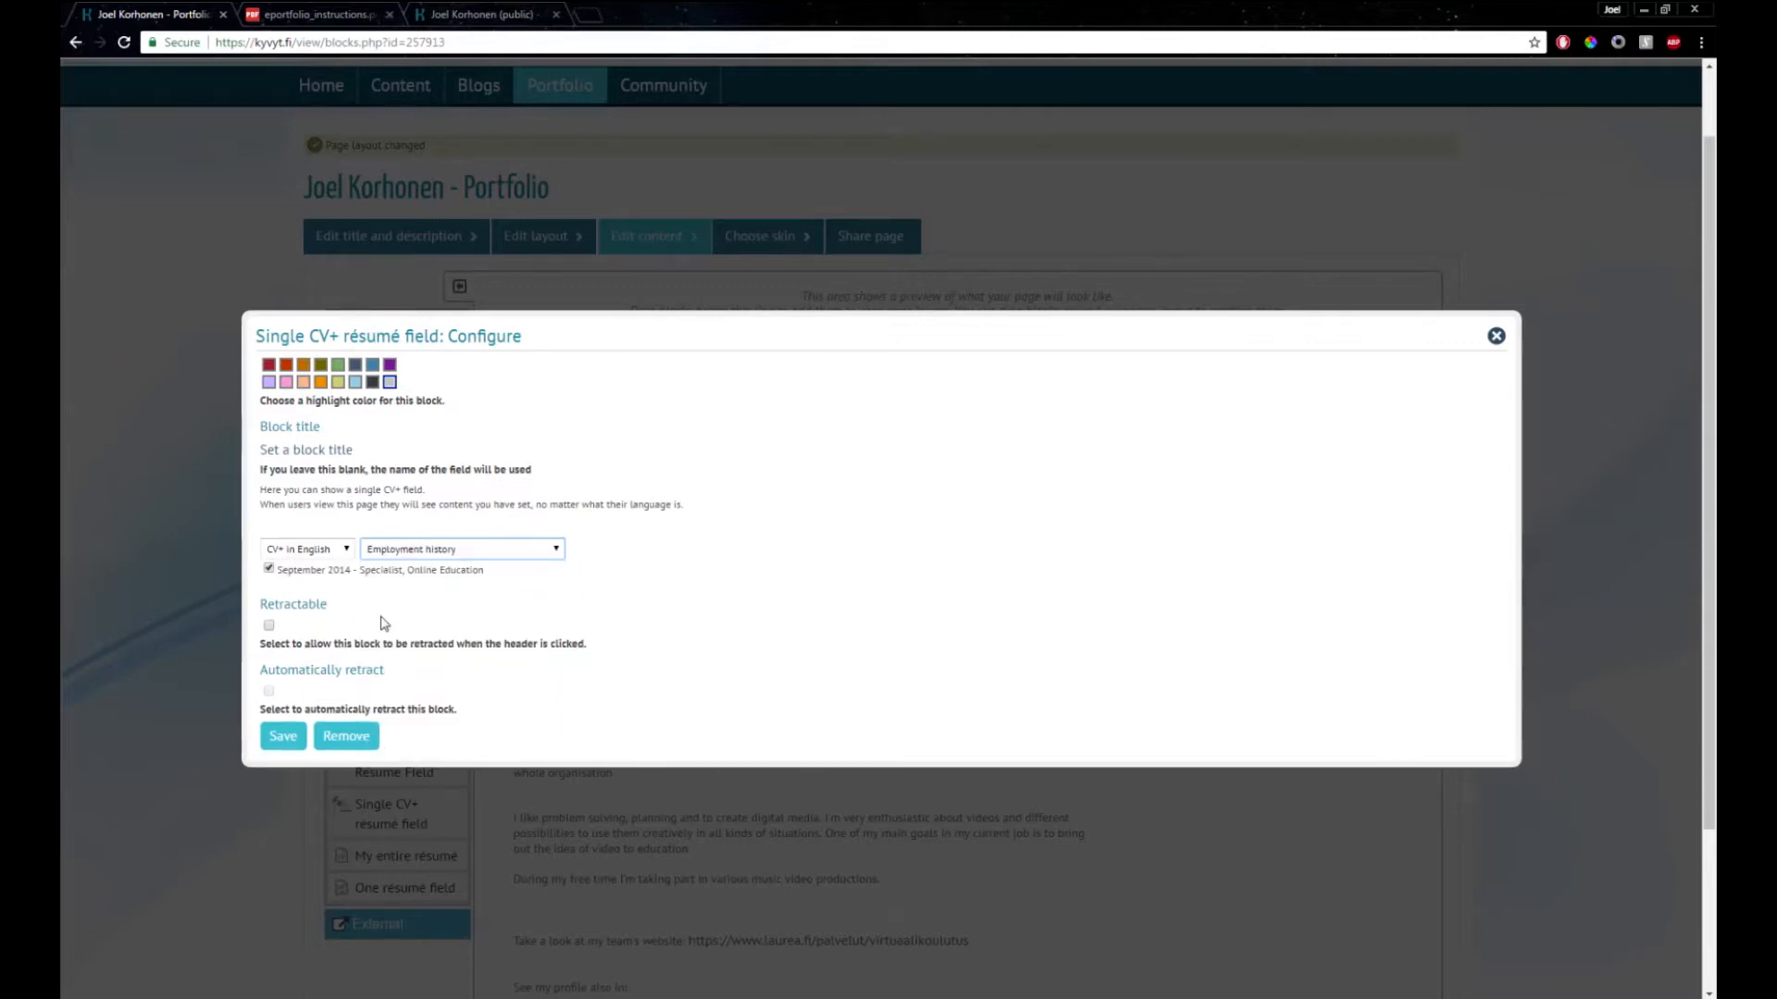
click(284, 740)
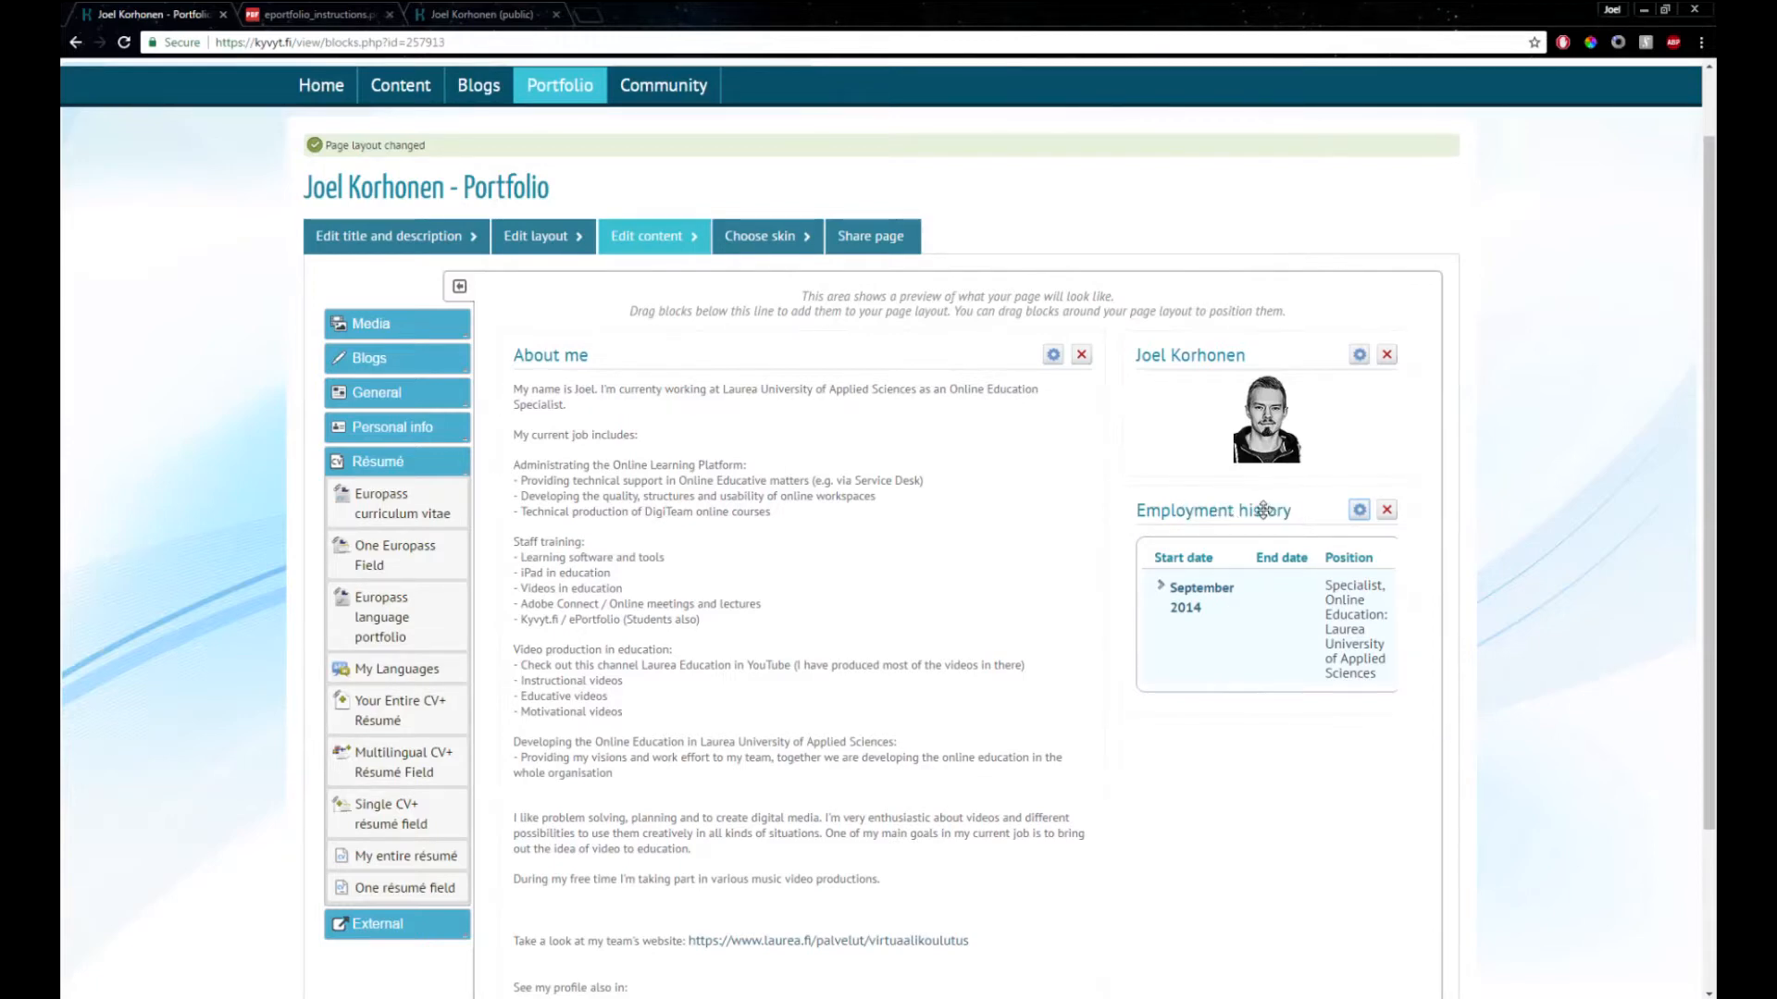
Move the Employment history block above About me in the wide column, and save the Orange site skin for the page
drag(1268, 515, 593, 352)
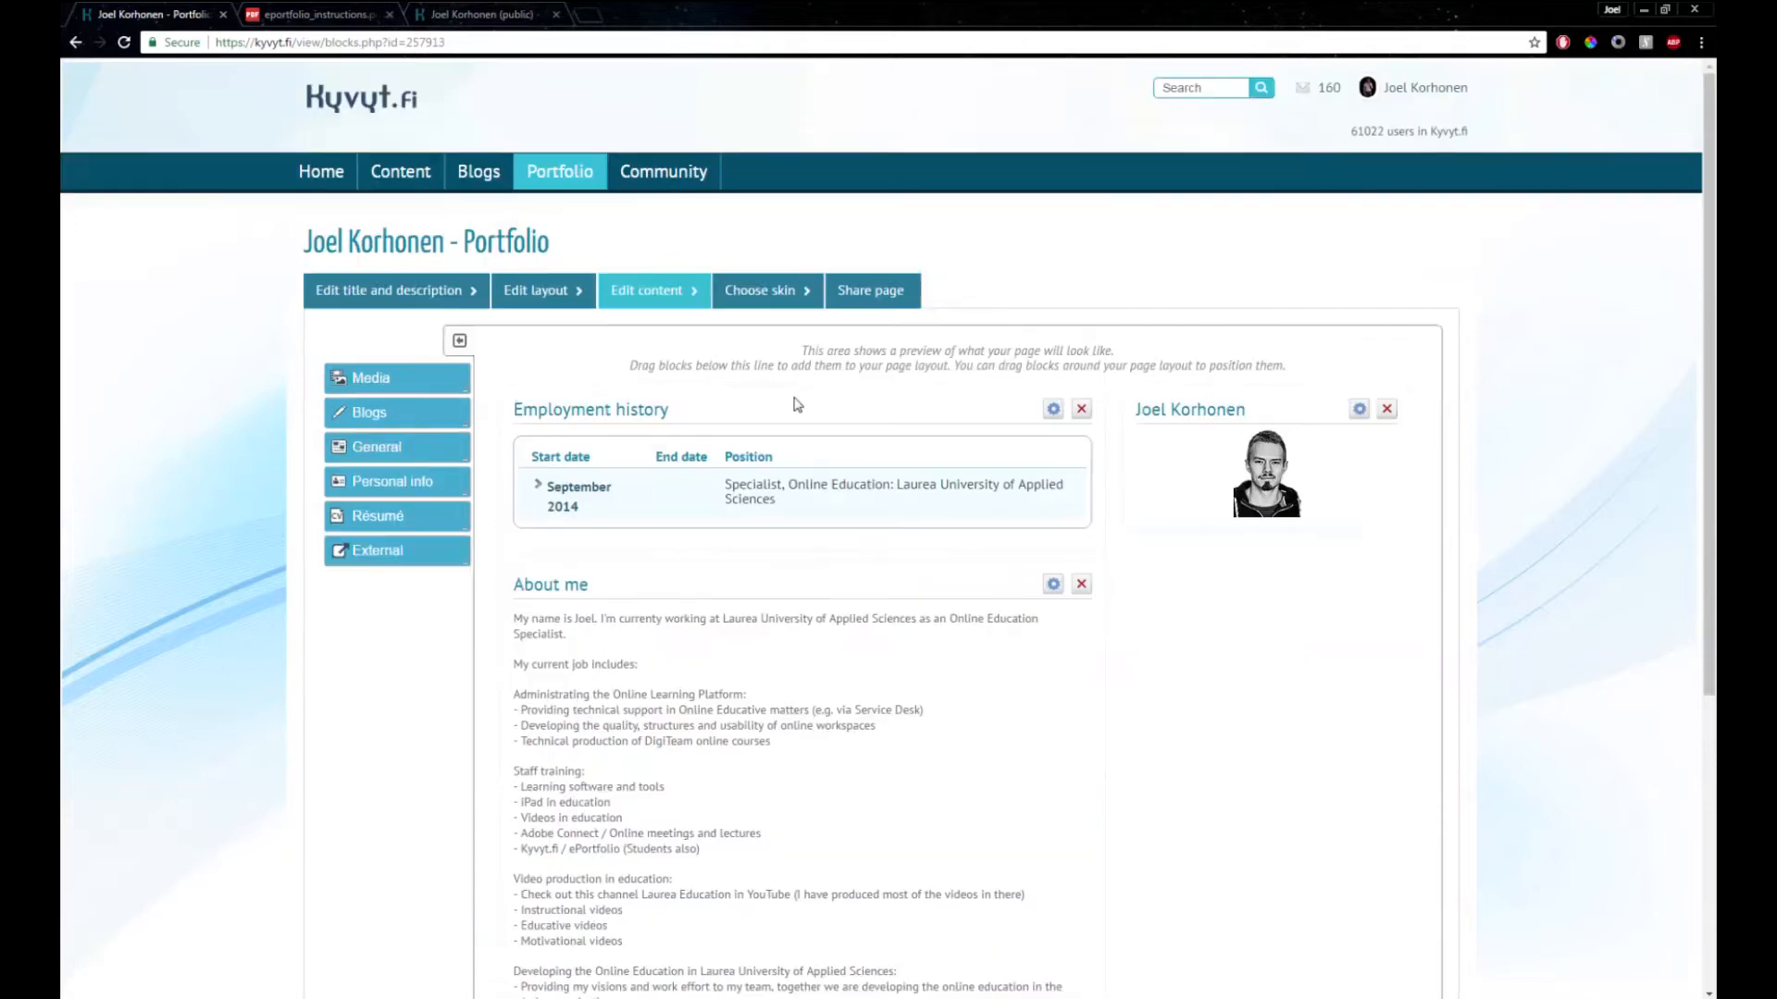
click(777, 290)
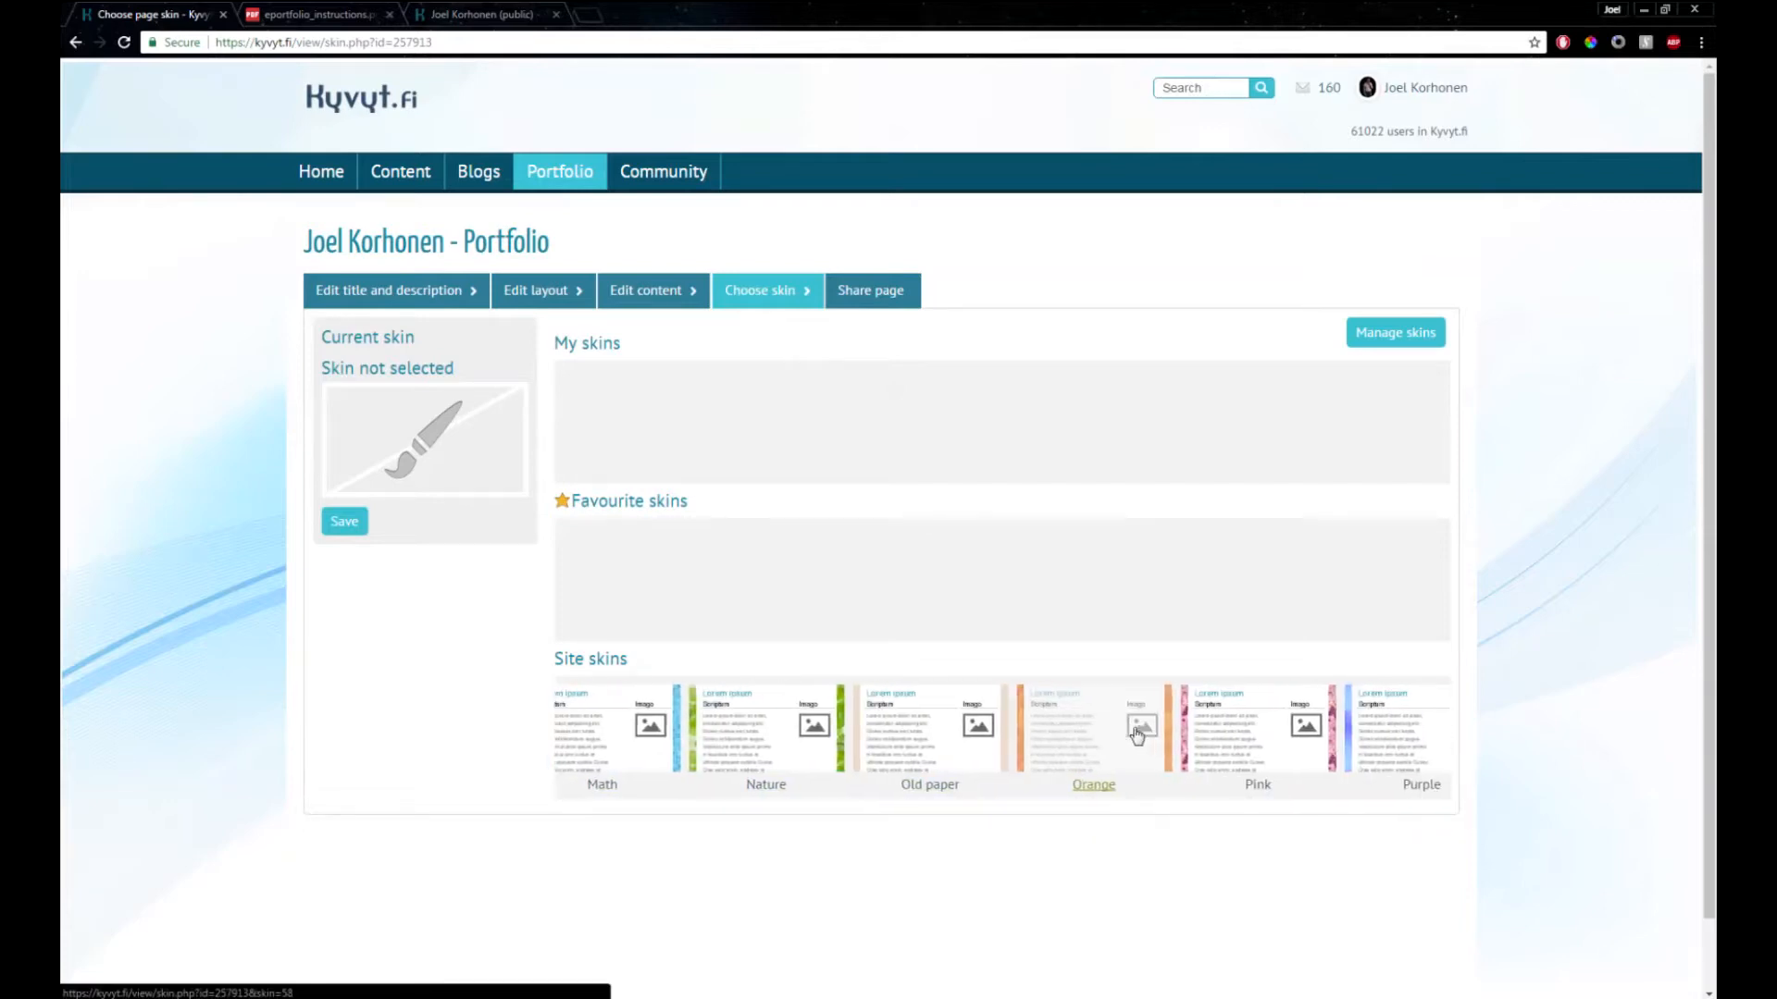
click(1136, 734)
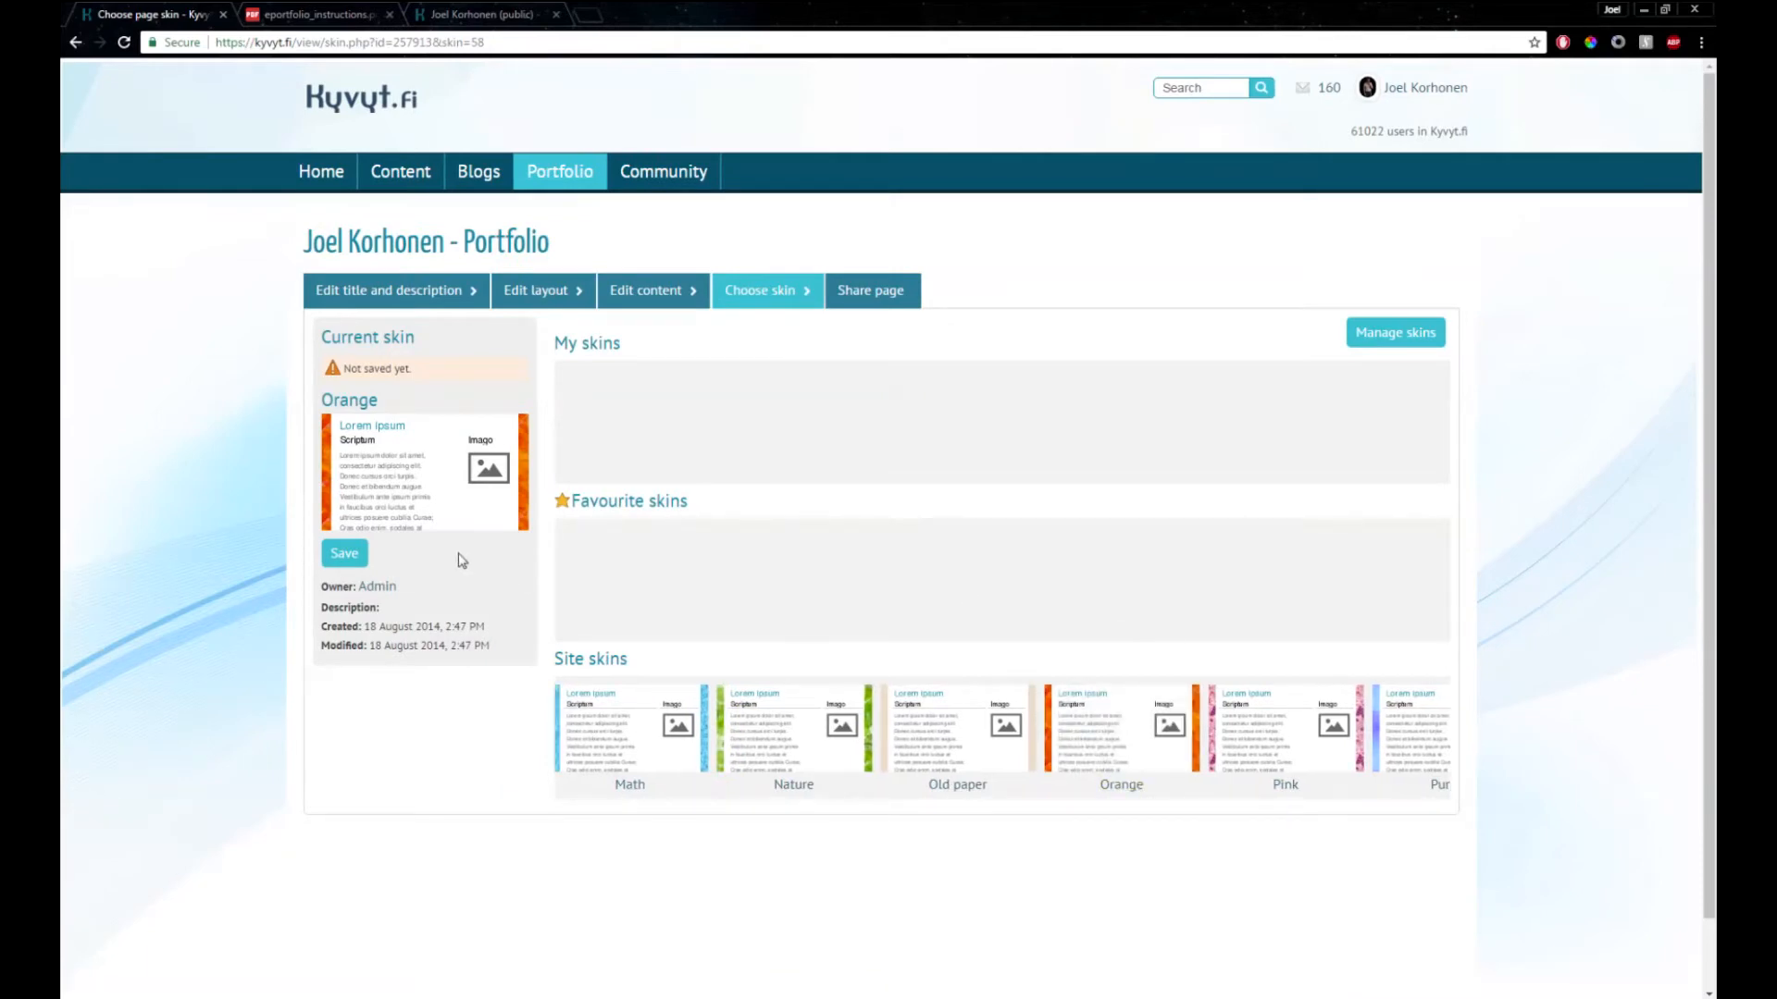
click(344, 554)
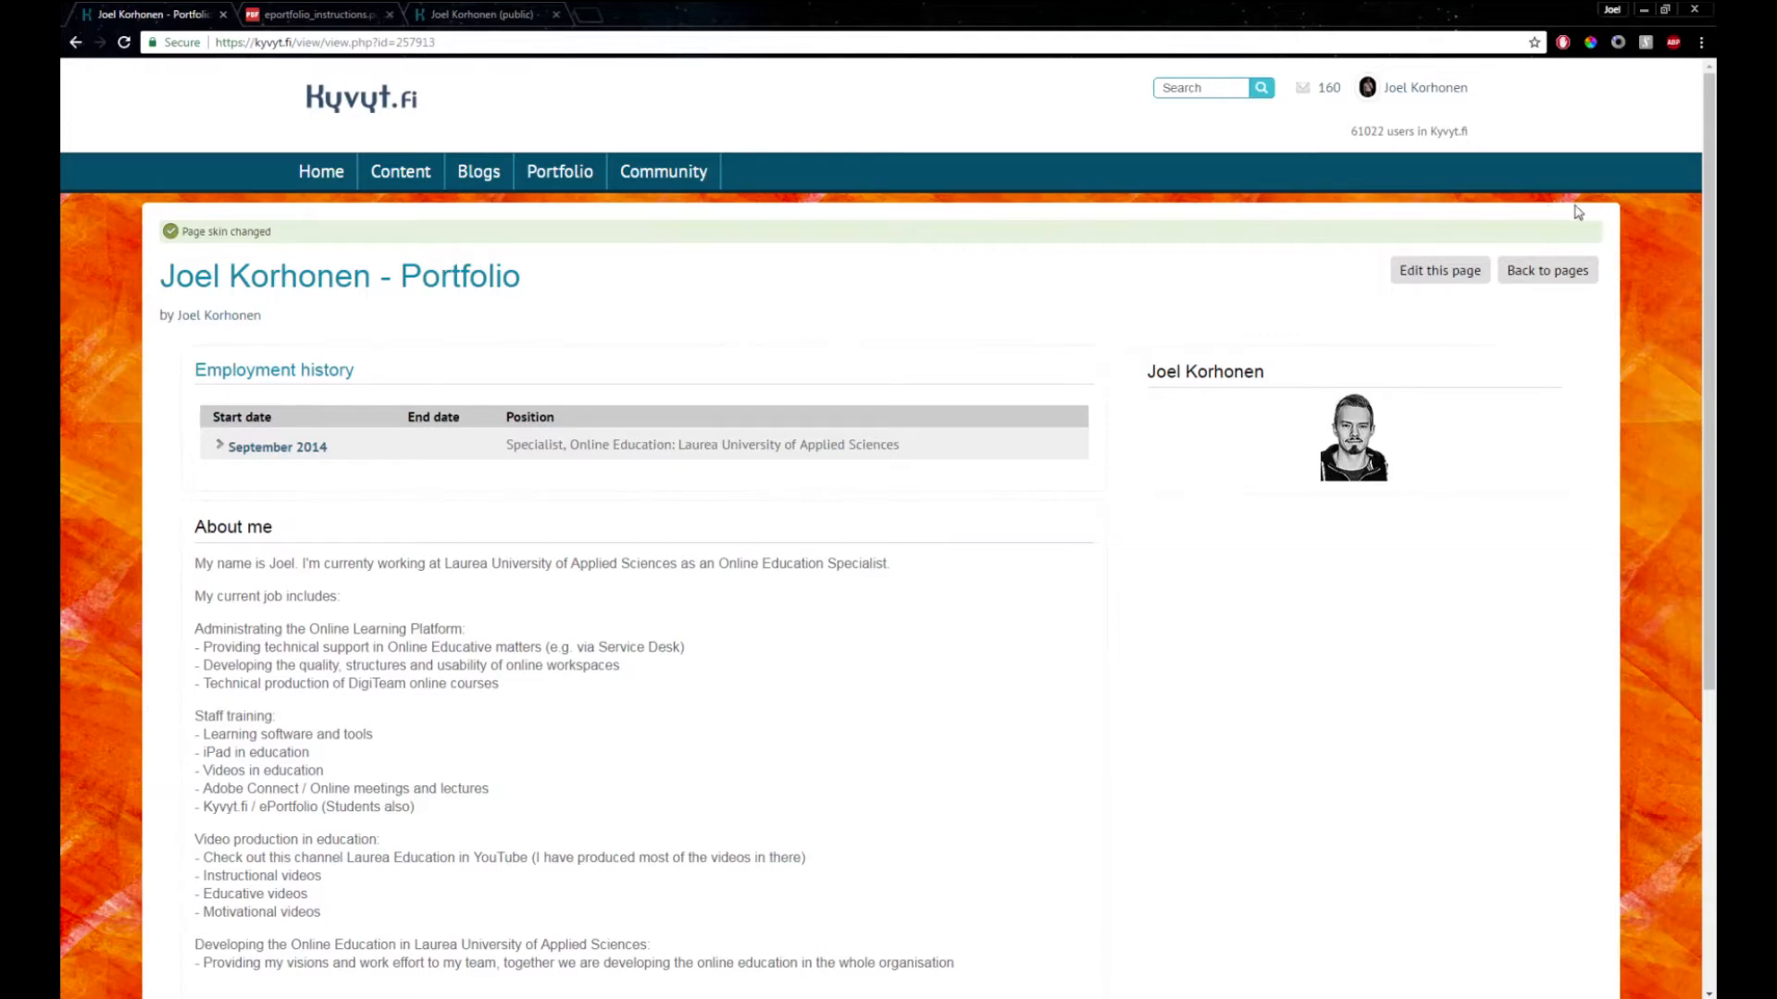
scroll(1666, 879, down, 5)
scroll(1662, 908, up, 5)
Return to editing the page and add a Secret URL access rule in its sharing settings
click(1440, 271)
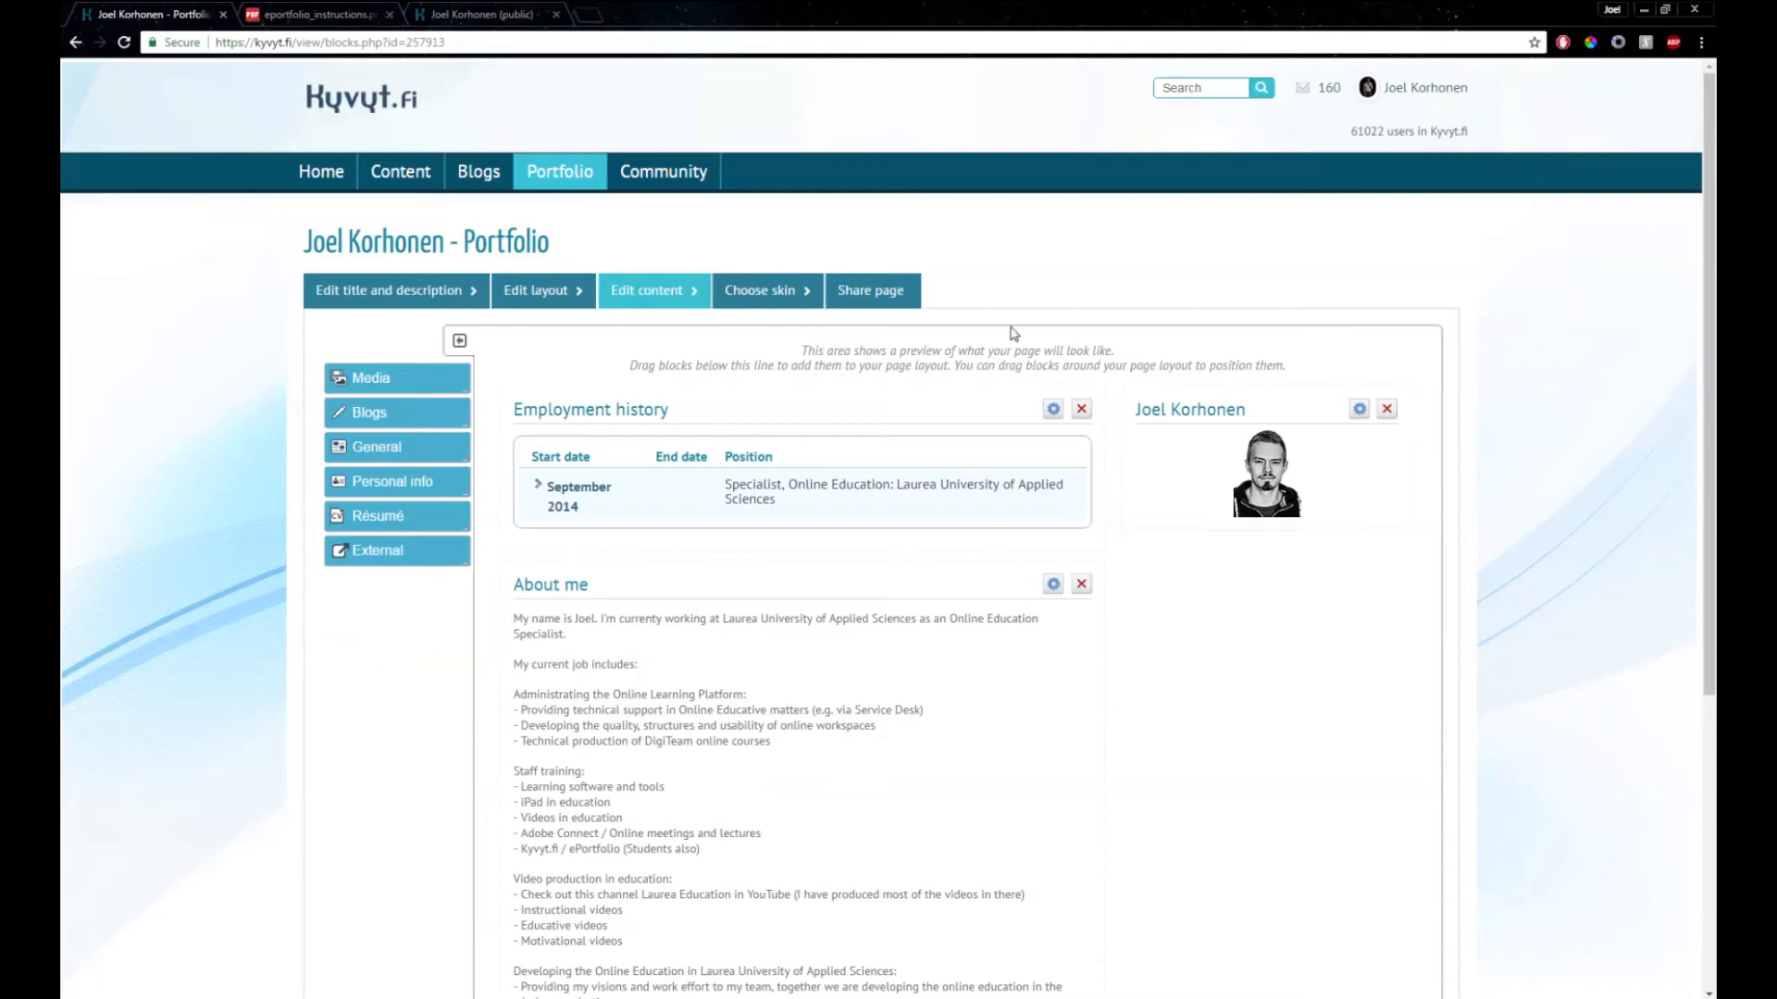
click(866, 287)
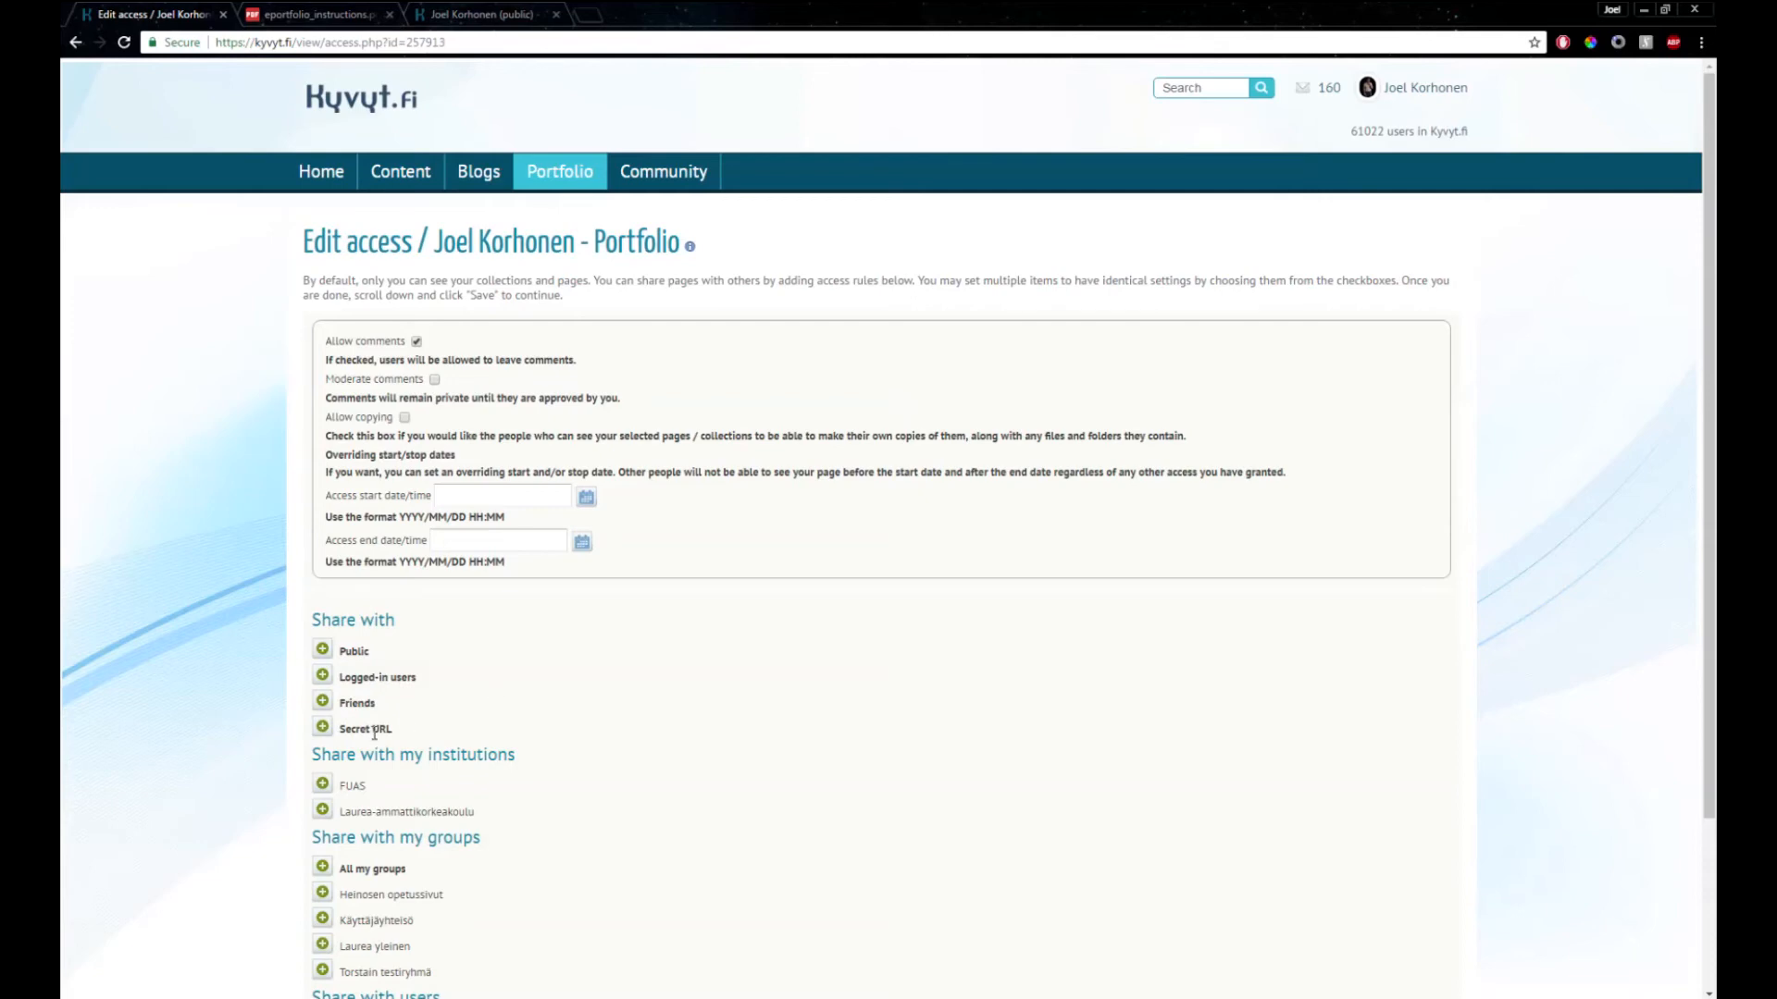
scroll(656, 574, down, 1)
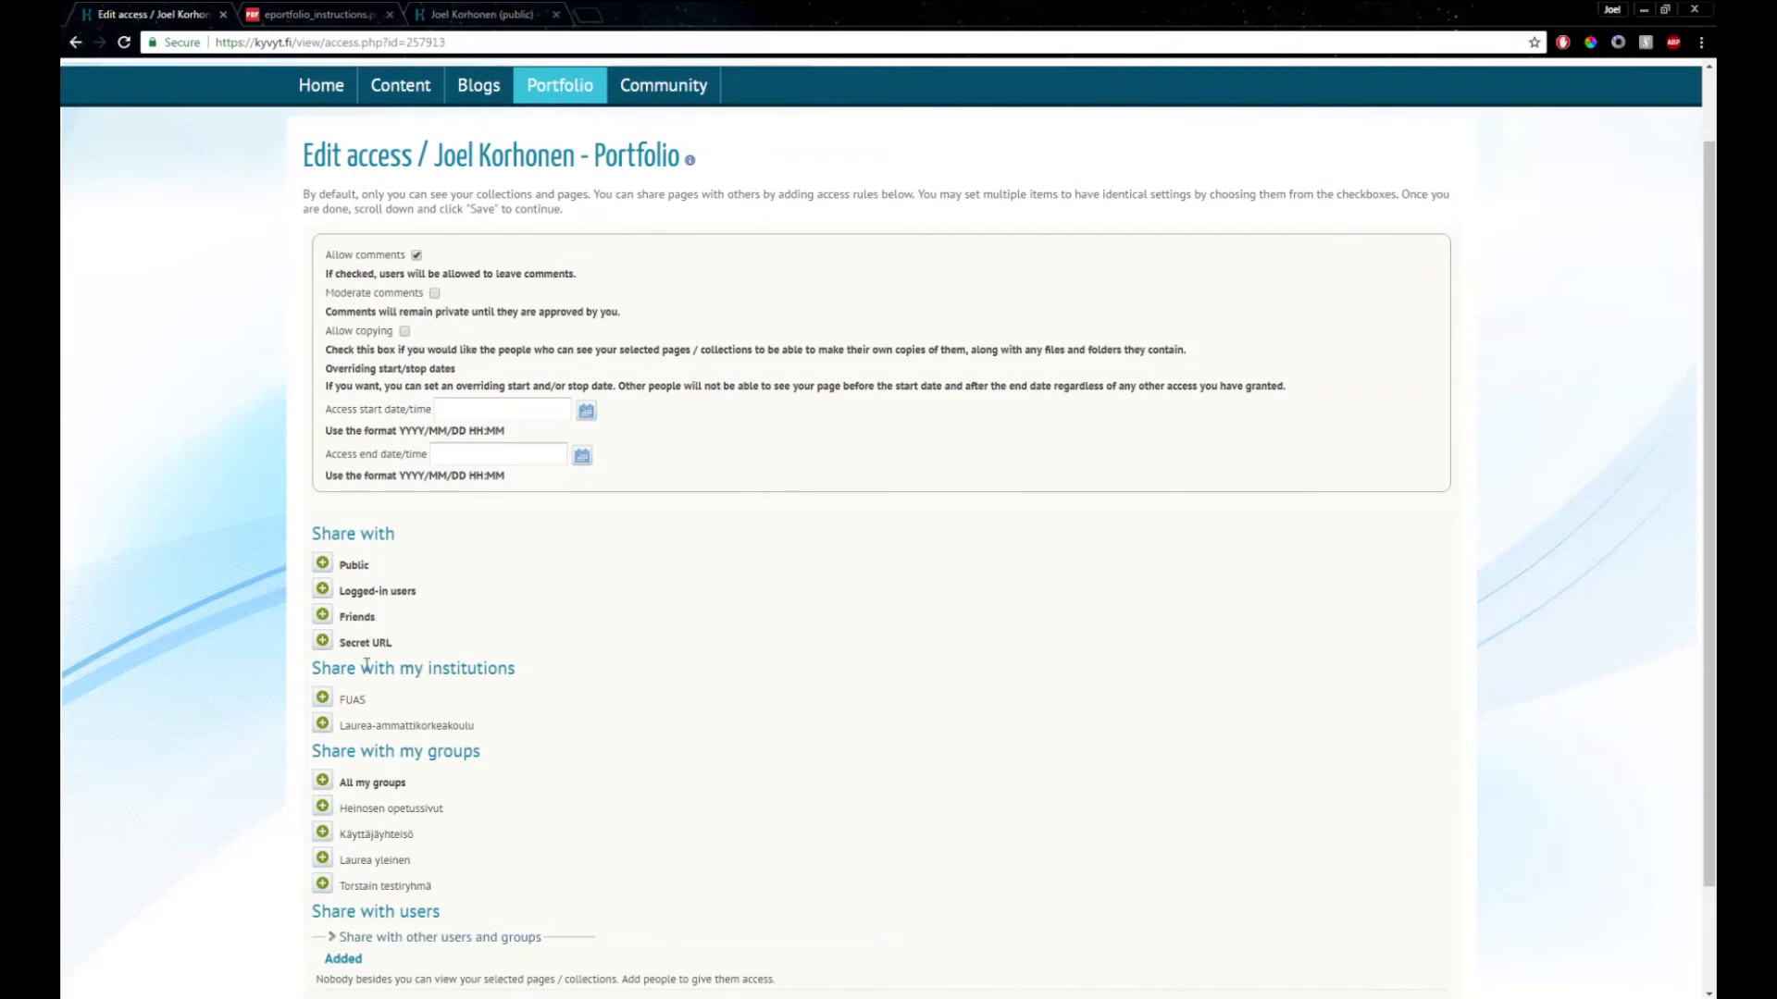
click(322, 641)
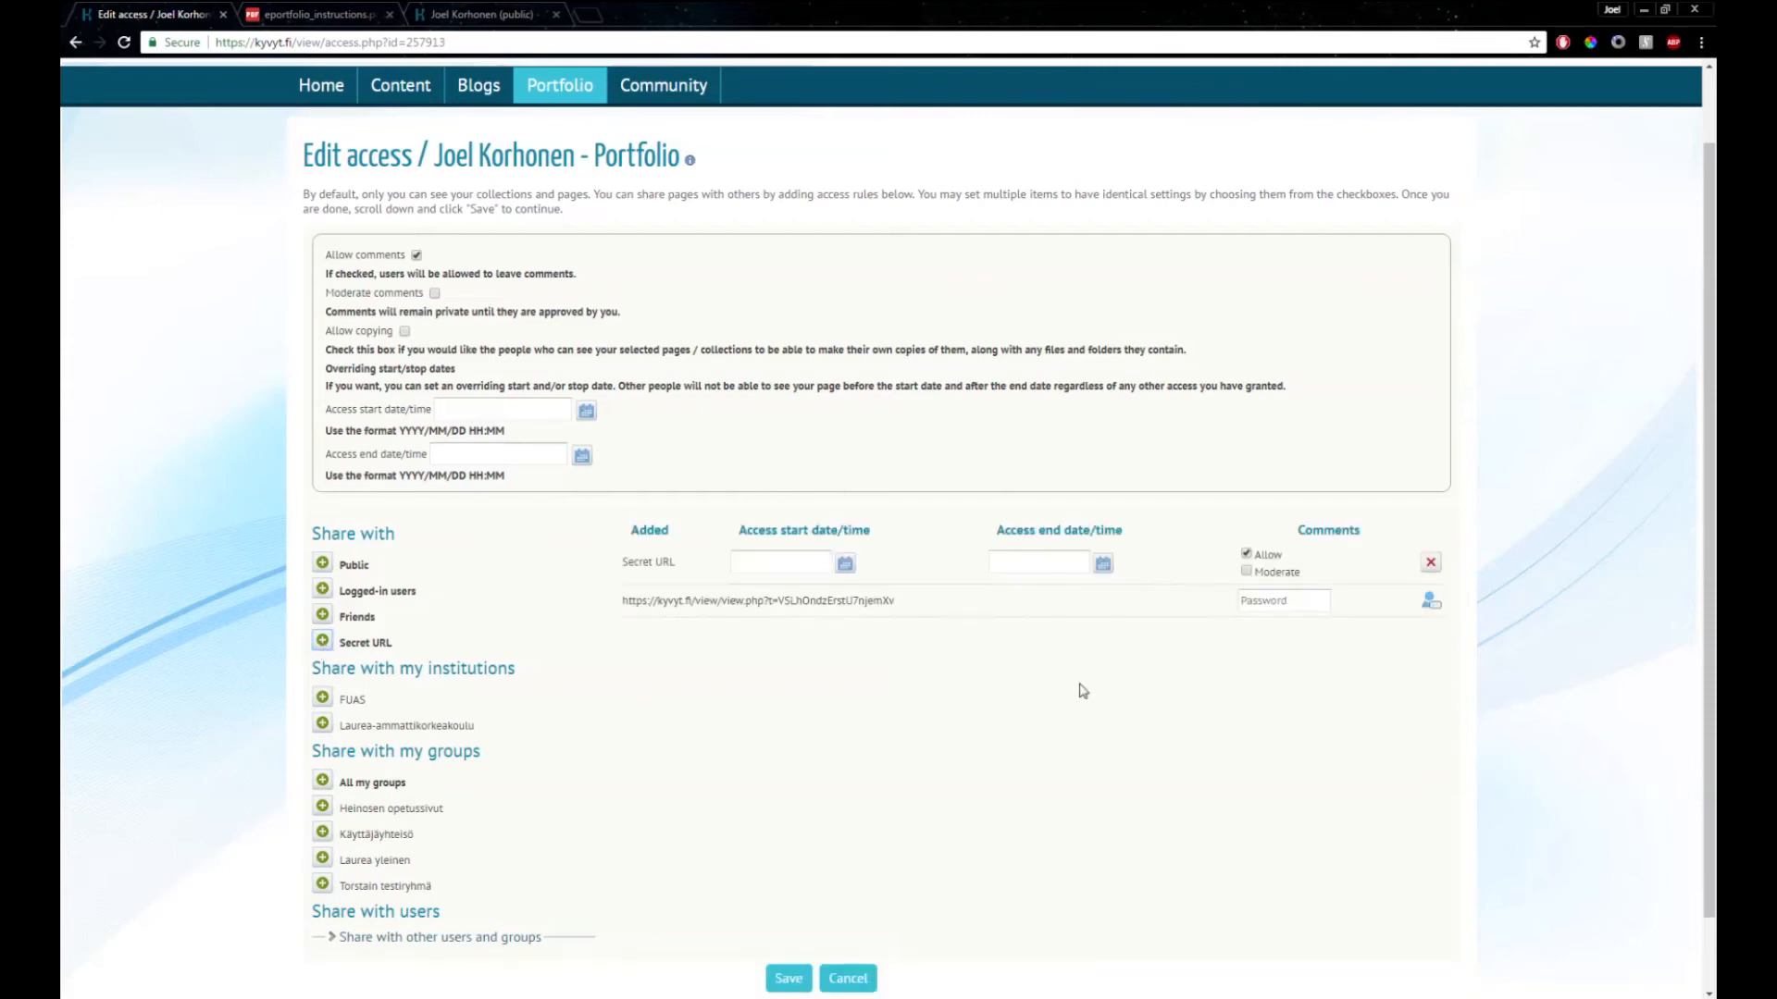
click(754, 564)
click(762, 562)
drag(911, 603, 626, 605)
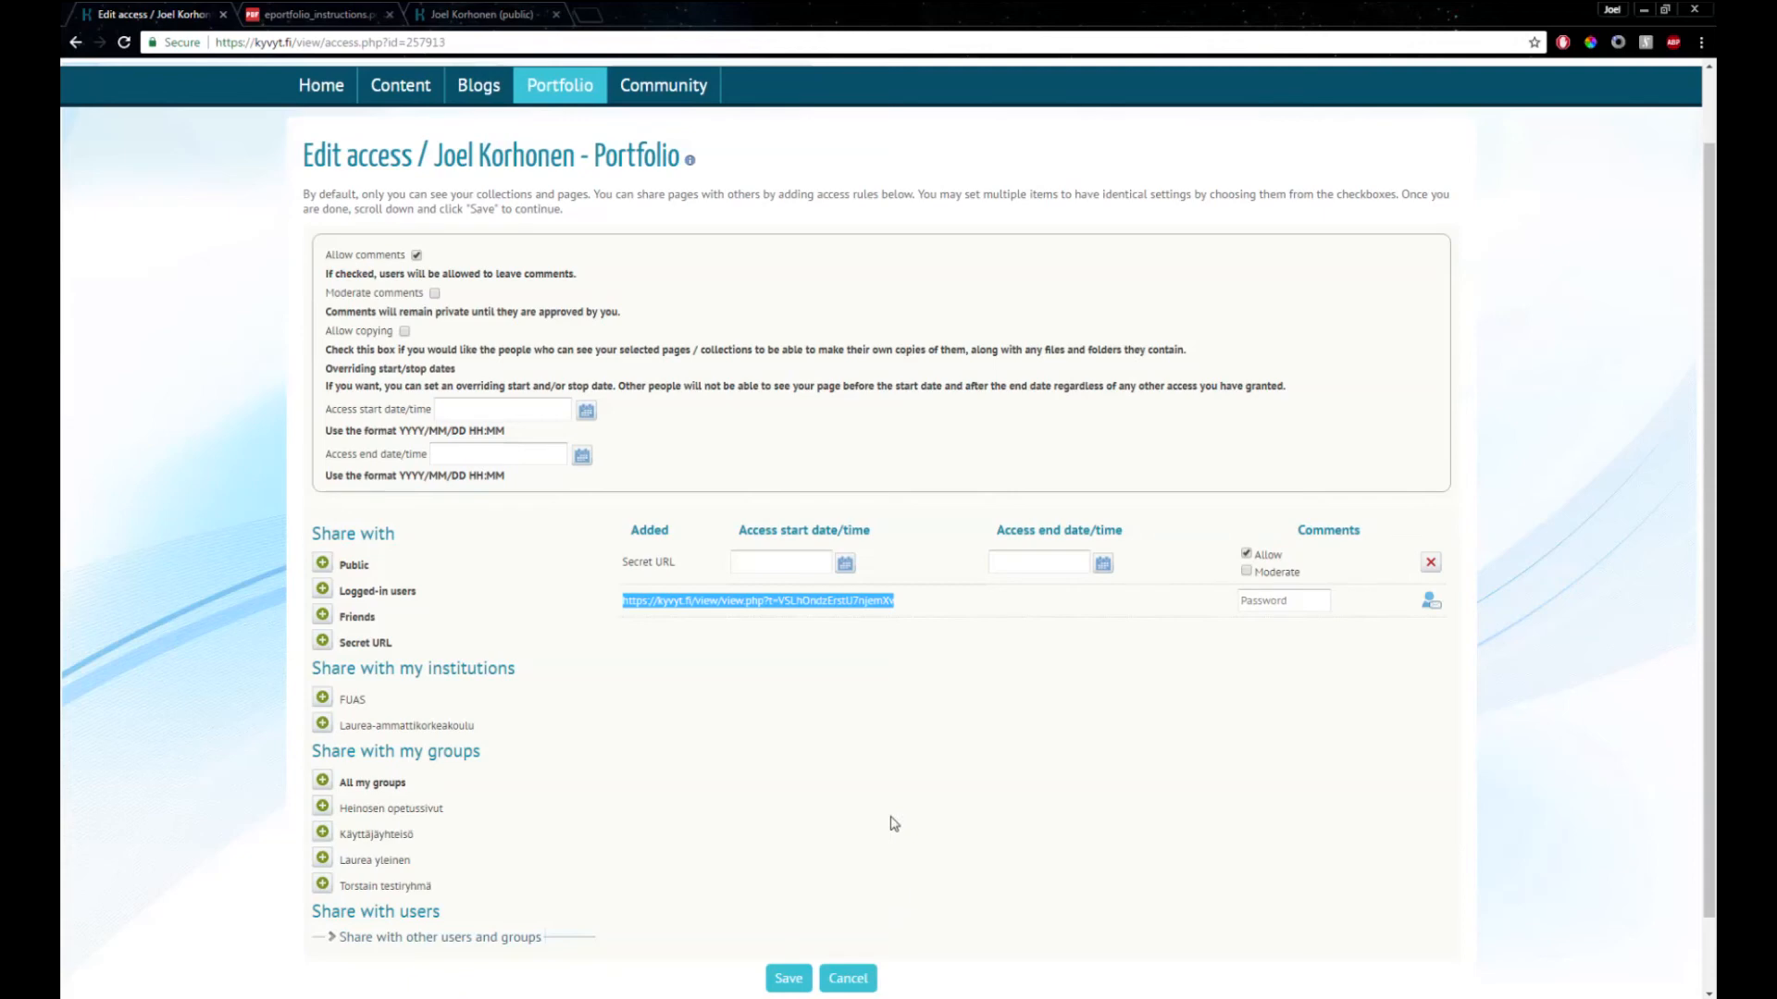
click(1290, 602)
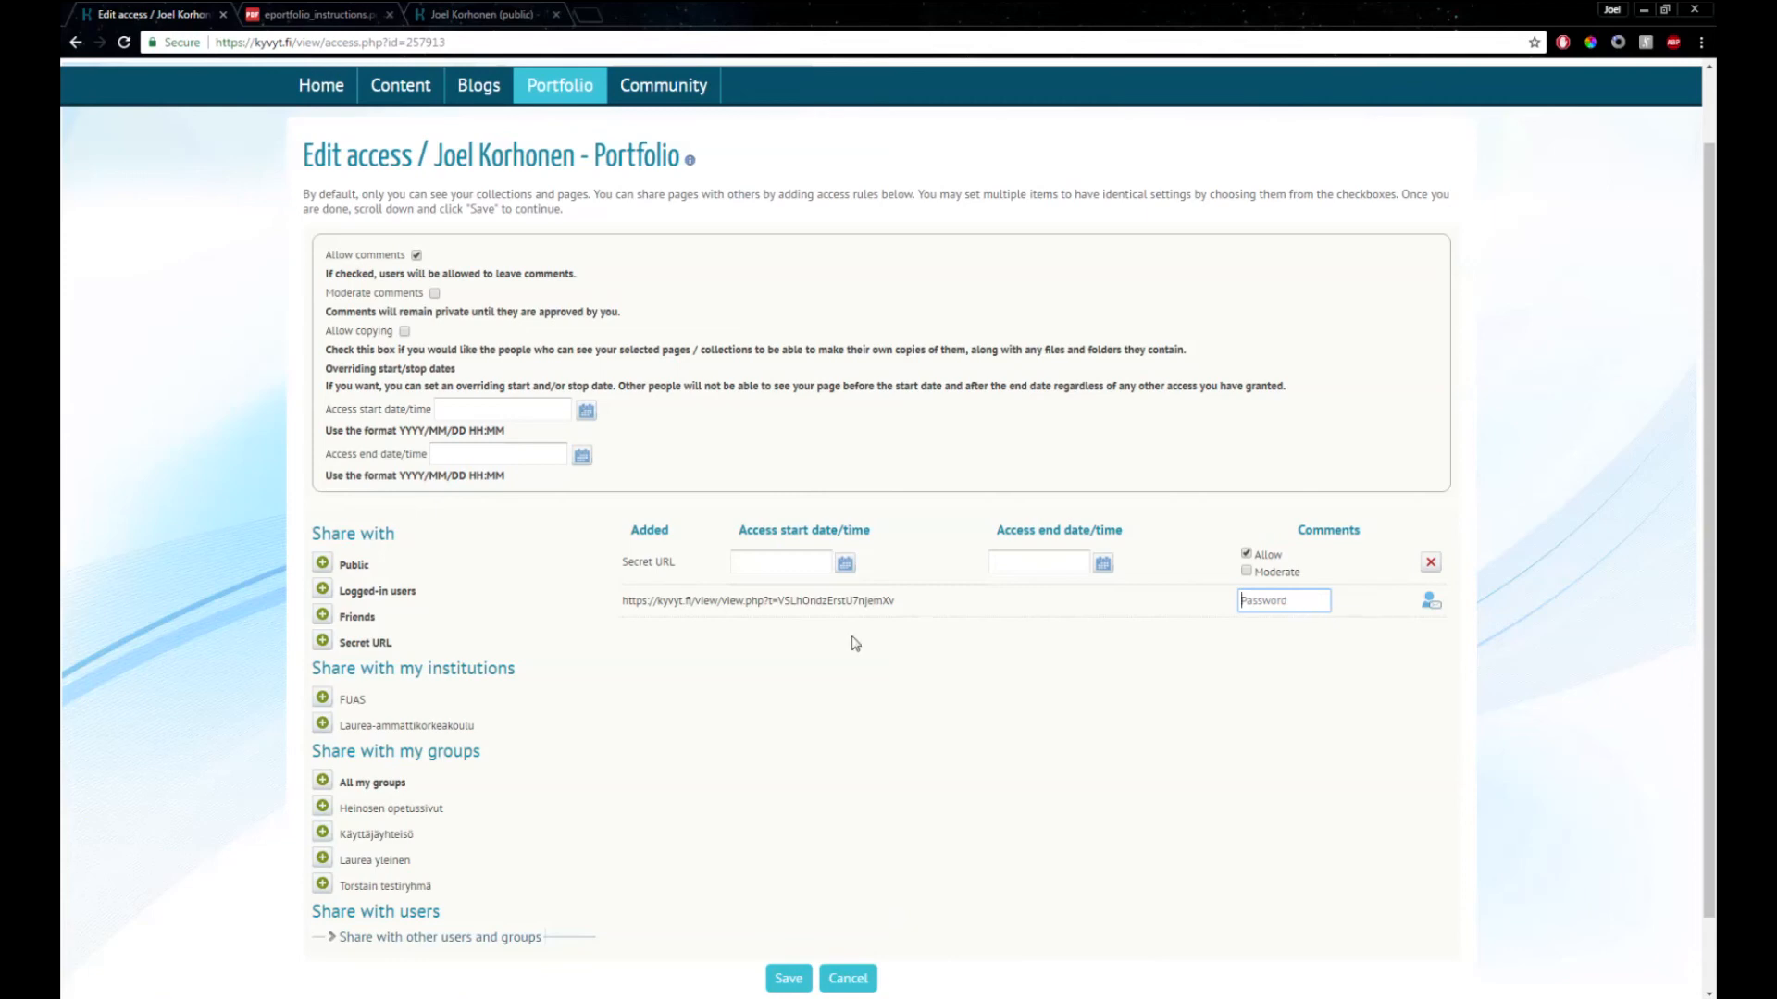
Copy the full secret URL from the access rule and save the page's sharing settings
scroll(855, 644, down, 1)
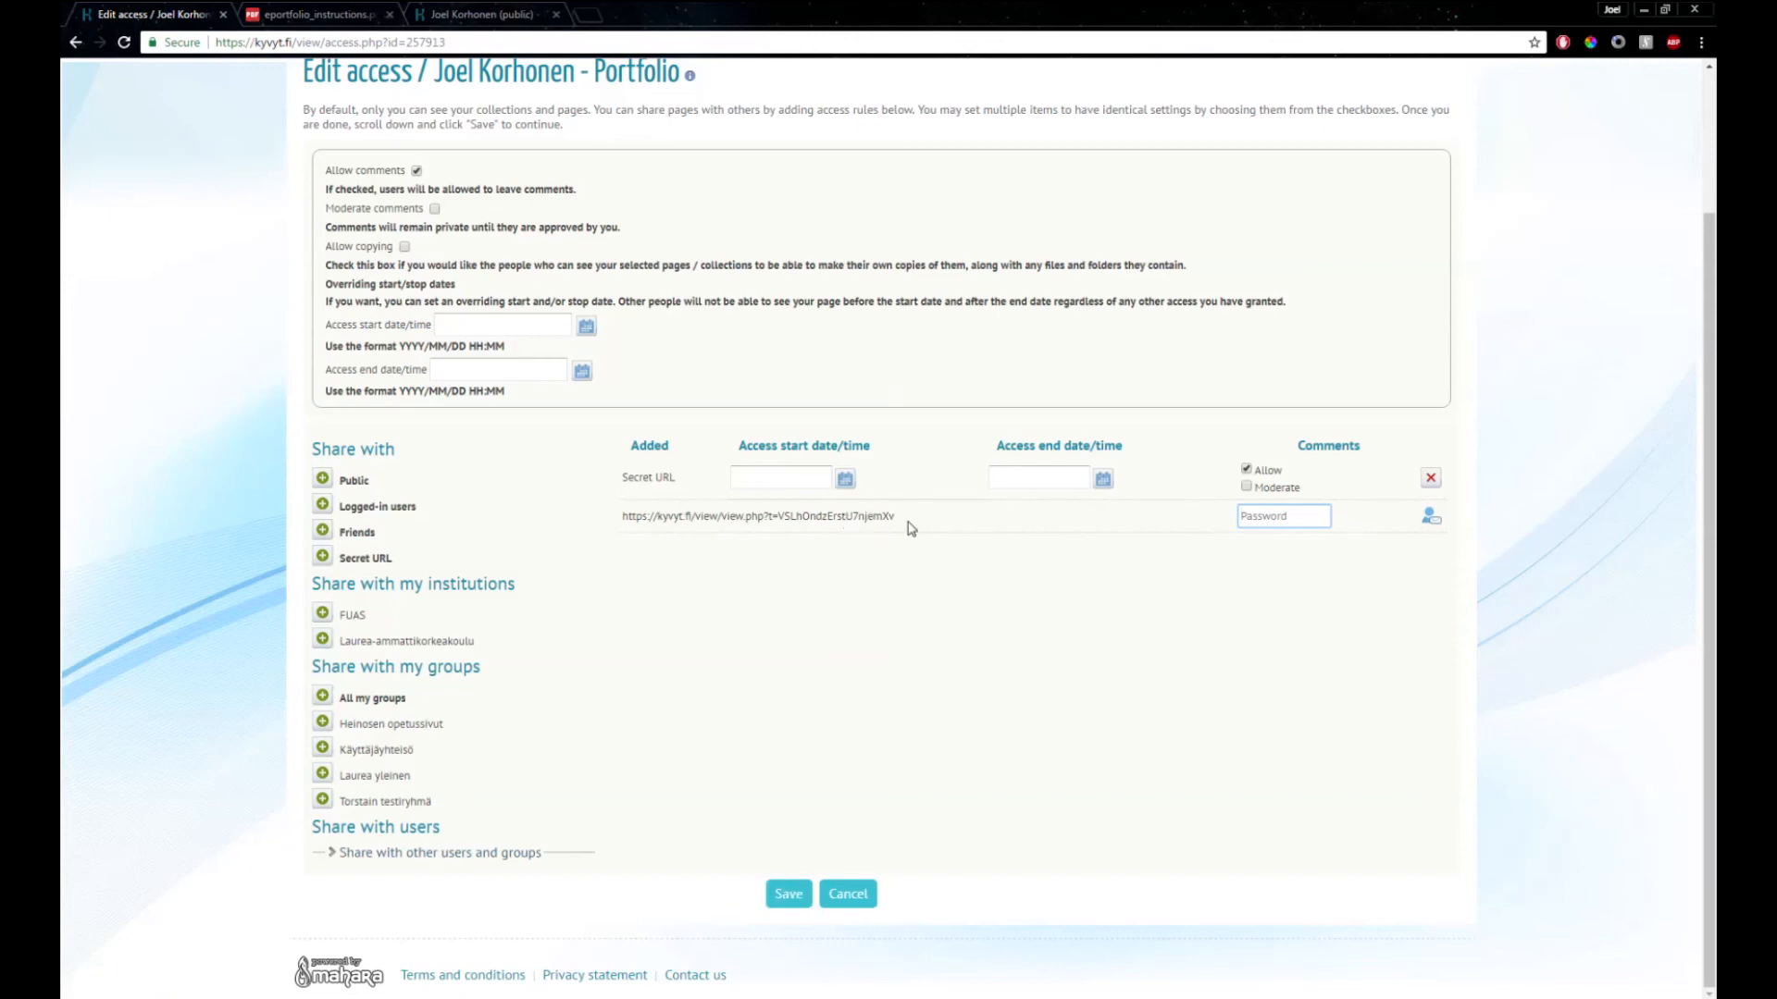
drag(976, 511, 621, 516)
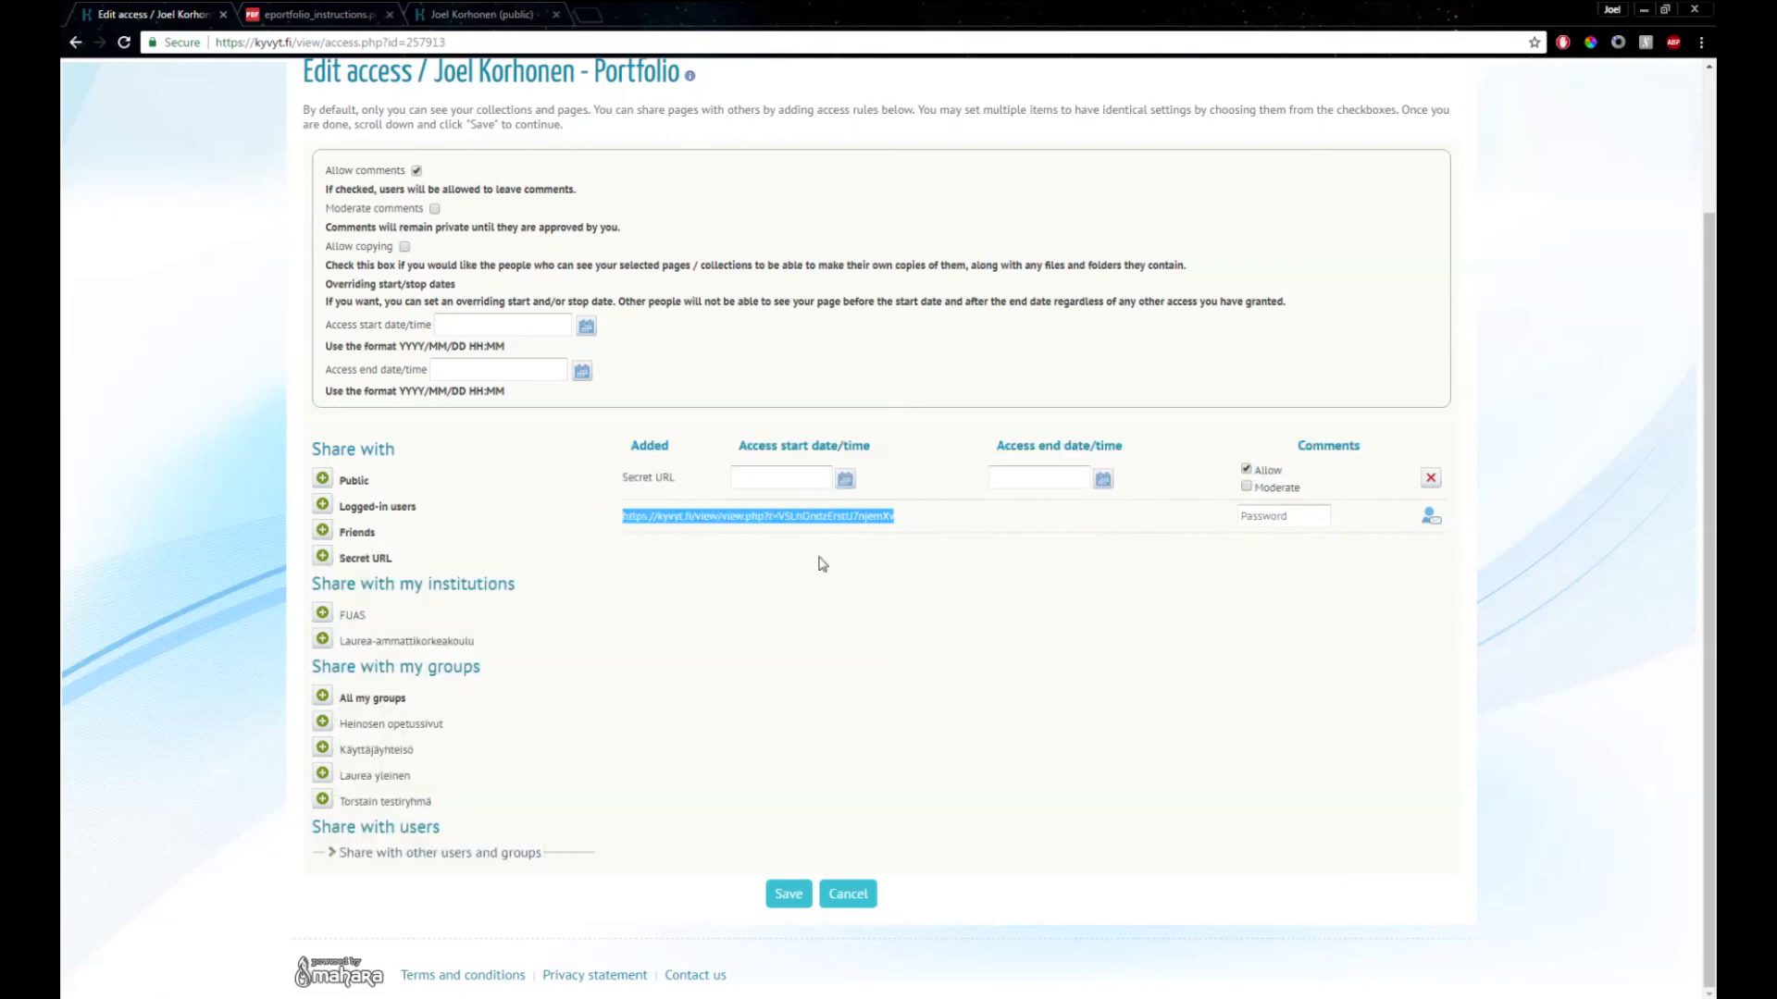
right_click(822, 519)
click(902, 535)
click(788, 896)
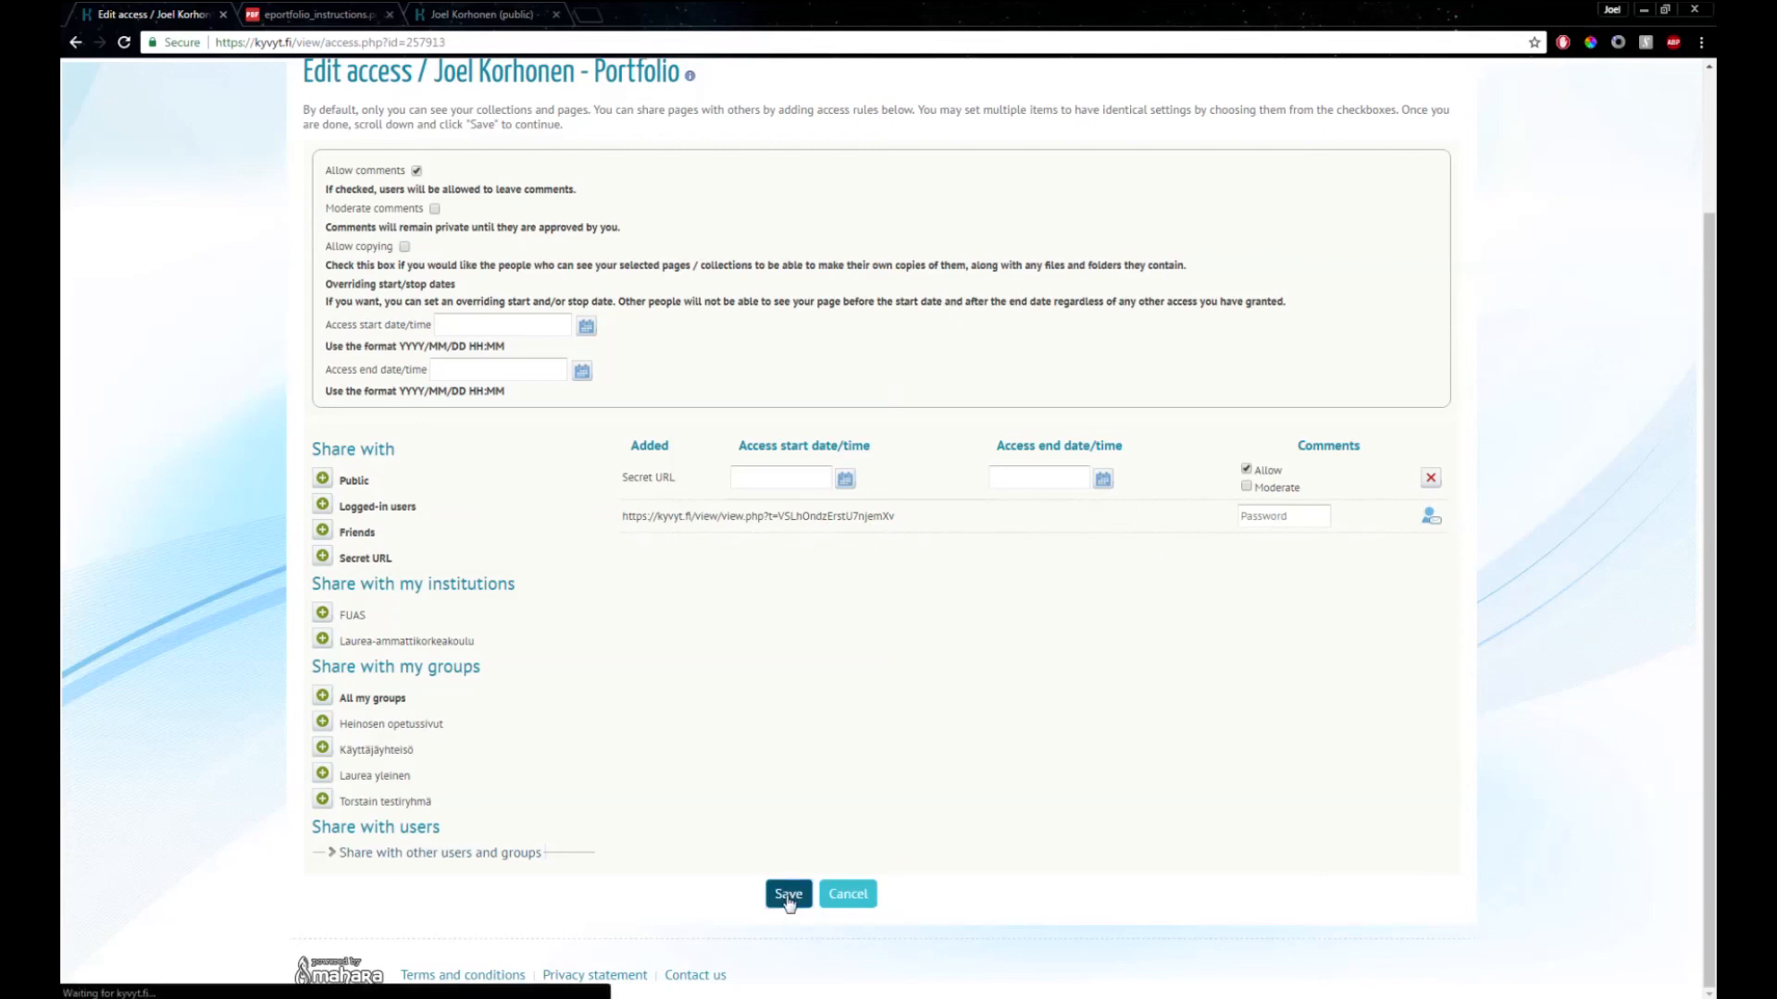
Open the copied secret URL in a new browser tab and review the shared portfolio page from start to end
click(589, 10)
key(ctrl+v)
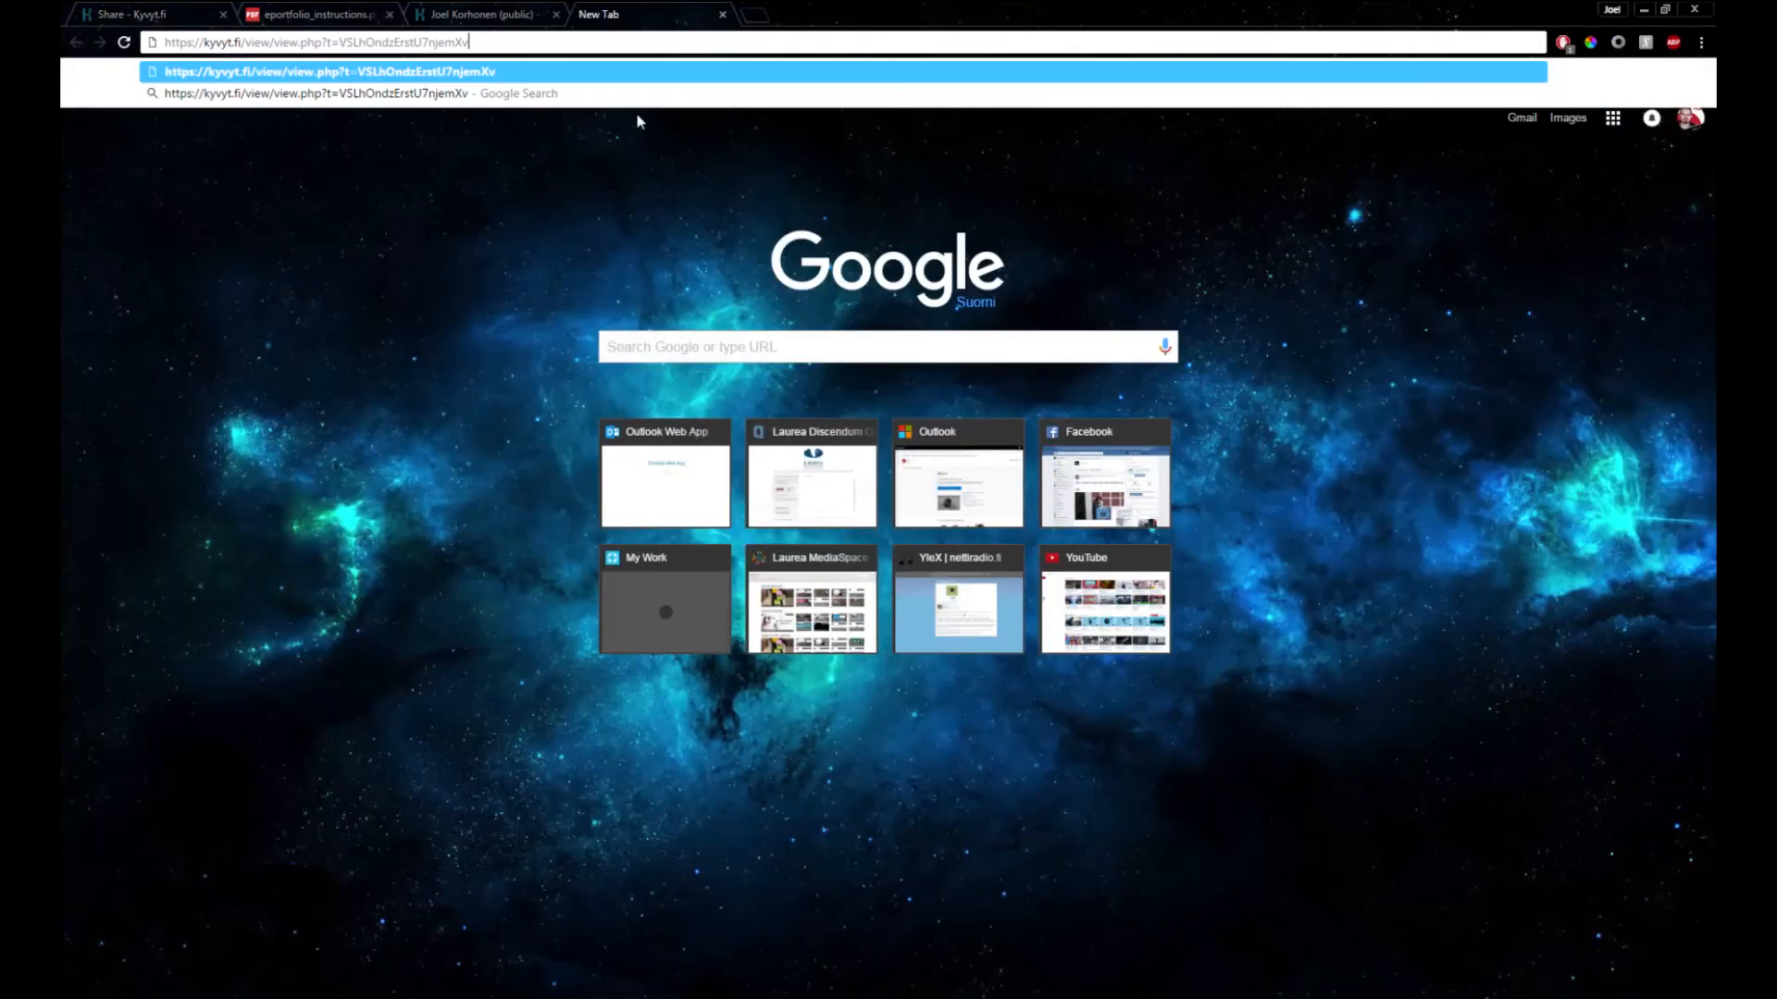
key(Return)
click(763, 44)
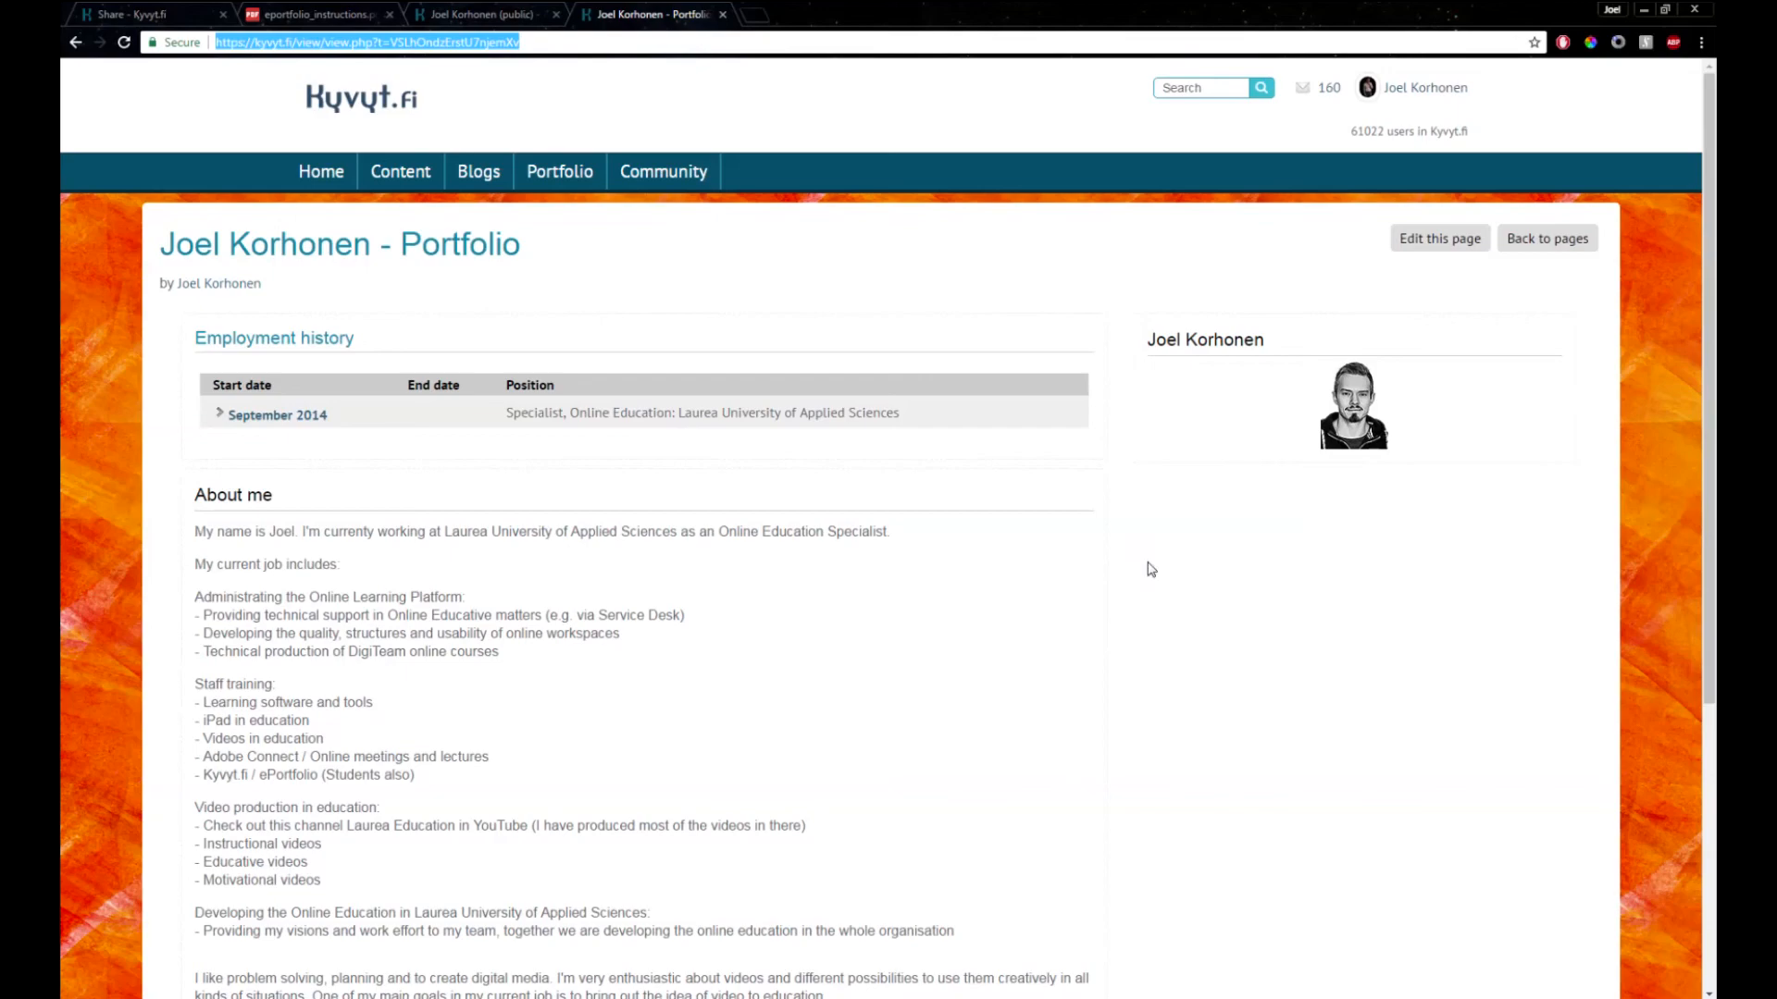
scroll(1147, 573, down, 5)
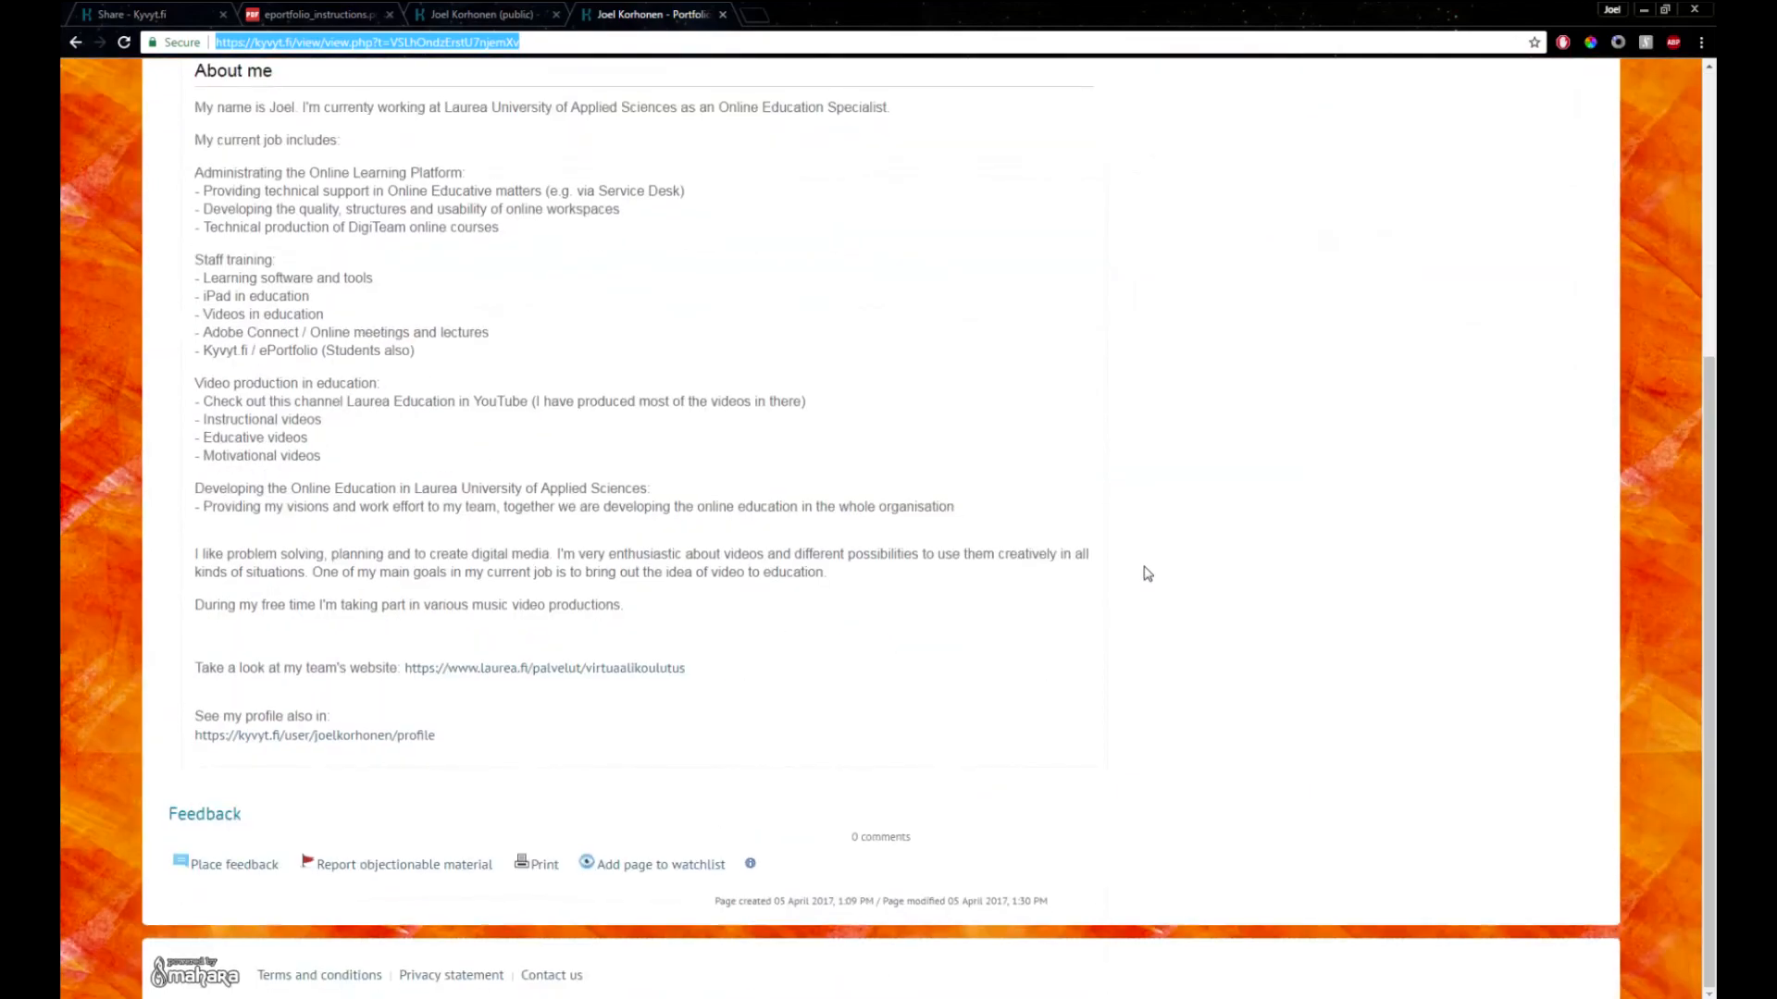
scroll(1115, 654, up, 4)
scroll(1092, 722, up, 1)
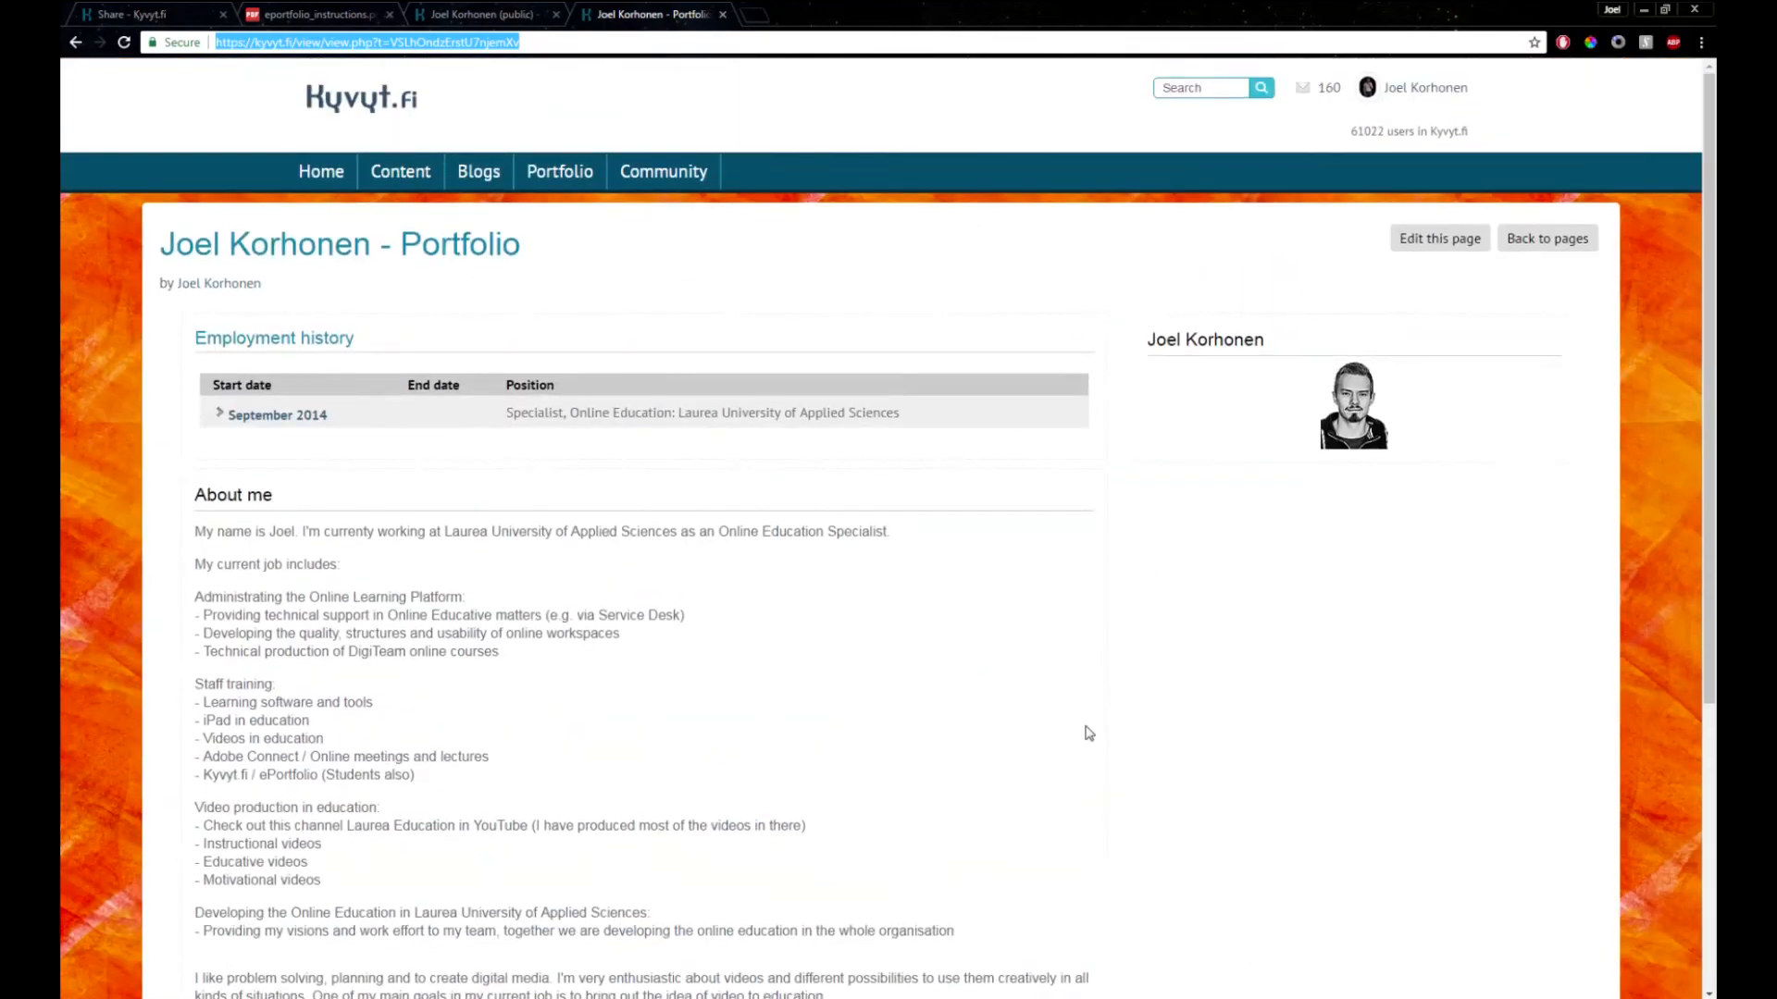